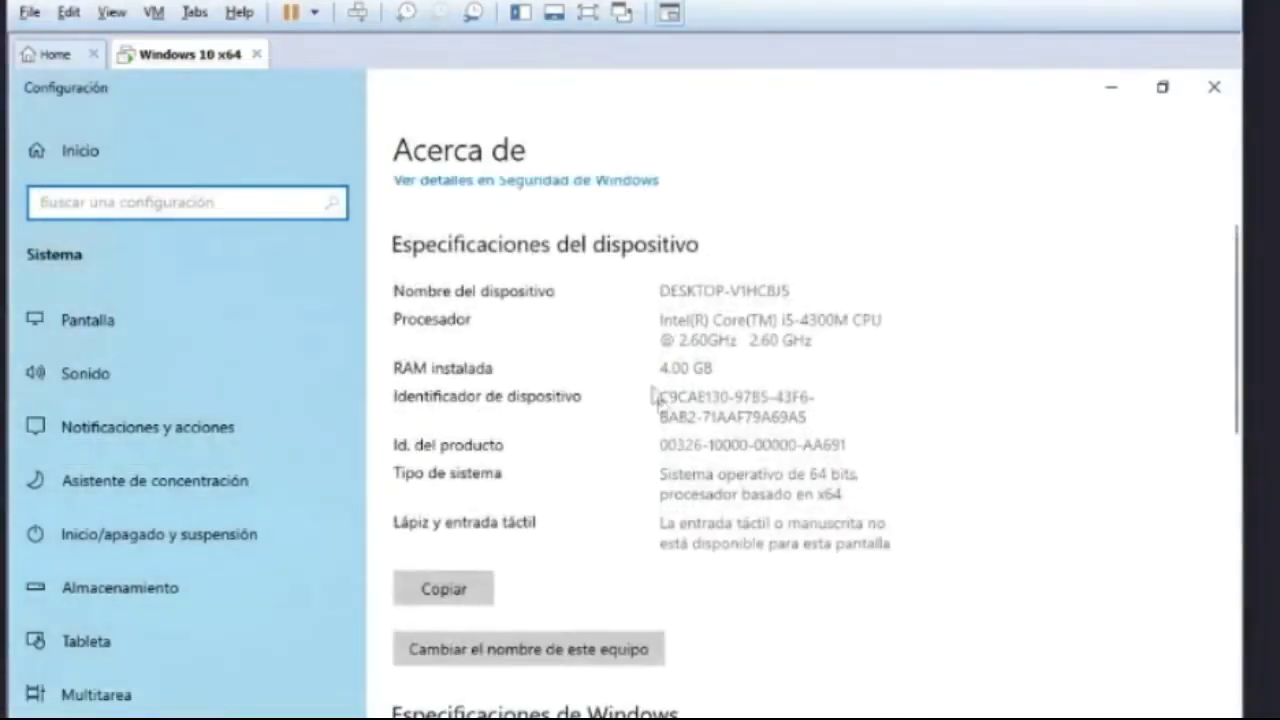
Examine the processor model and the other device specifications on the virtual machine's About page
drag(782, 320, 836, 320)
click(836, 322)
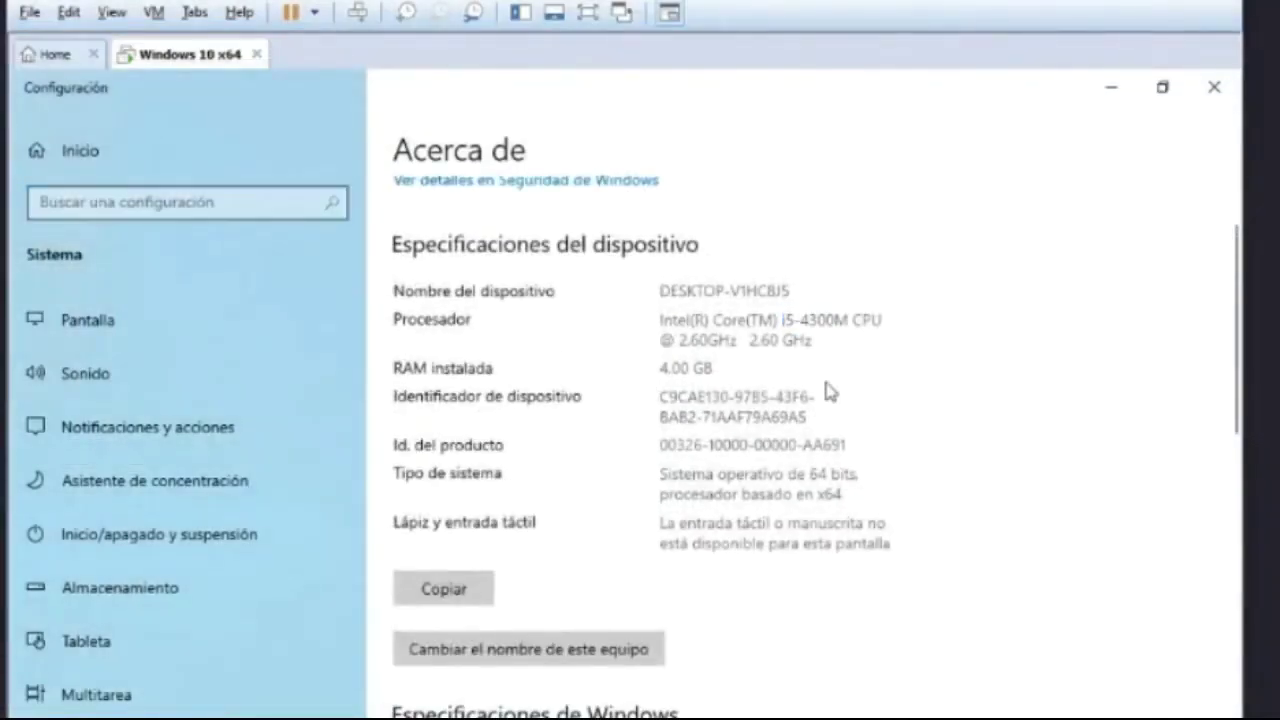
scroll(828, 390, down, 2)
scroll(815, 444, down, 3)
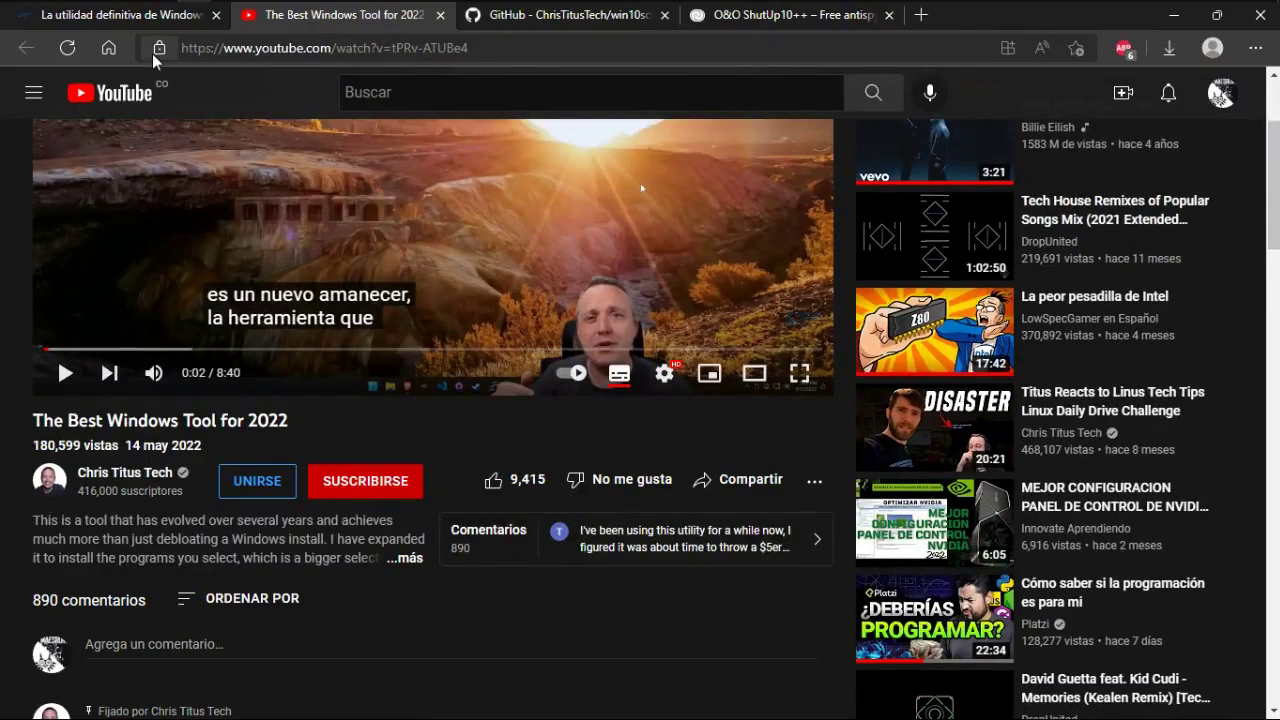
Bring up the christitus.com Windows tool page, close its read-aloud bar and display the page in its original English
click(150, 18)
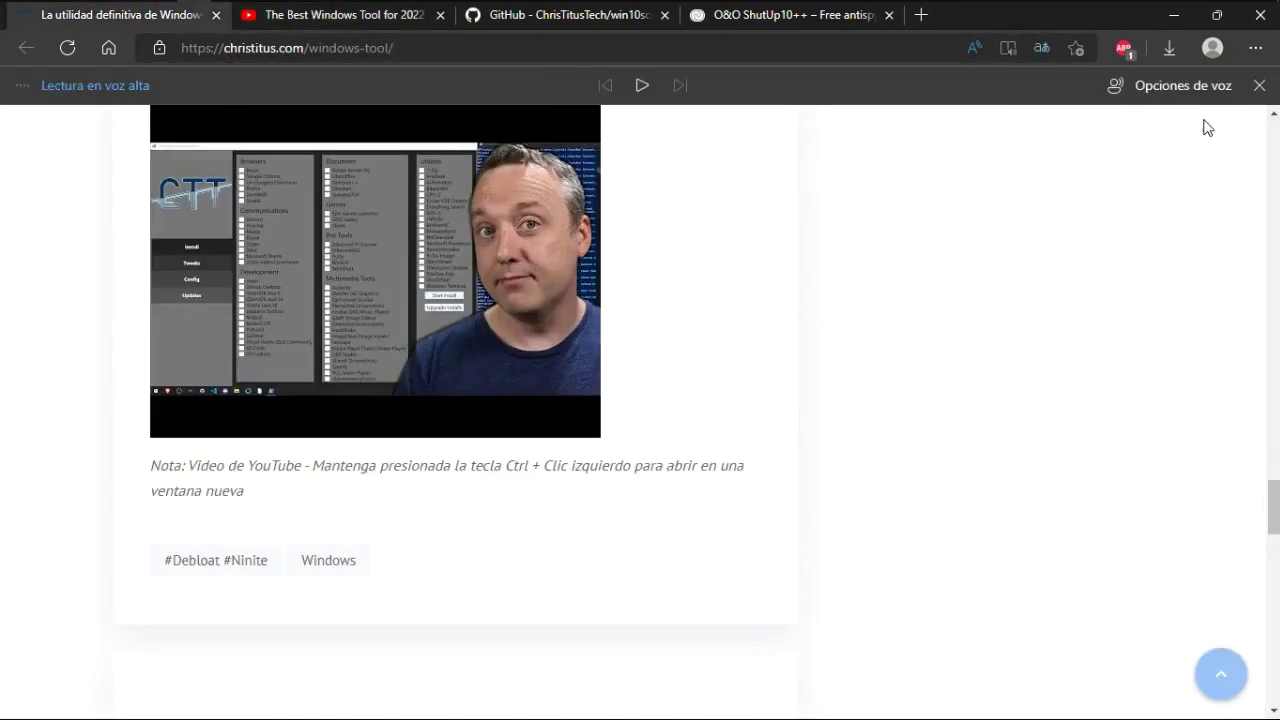
click(1258, 86)
click(1041, 47)
click(990, 218)
scroll(714, 300, down, 3)
scroll(654, 309, up, 3)
scroll(659, 305, down, 7)
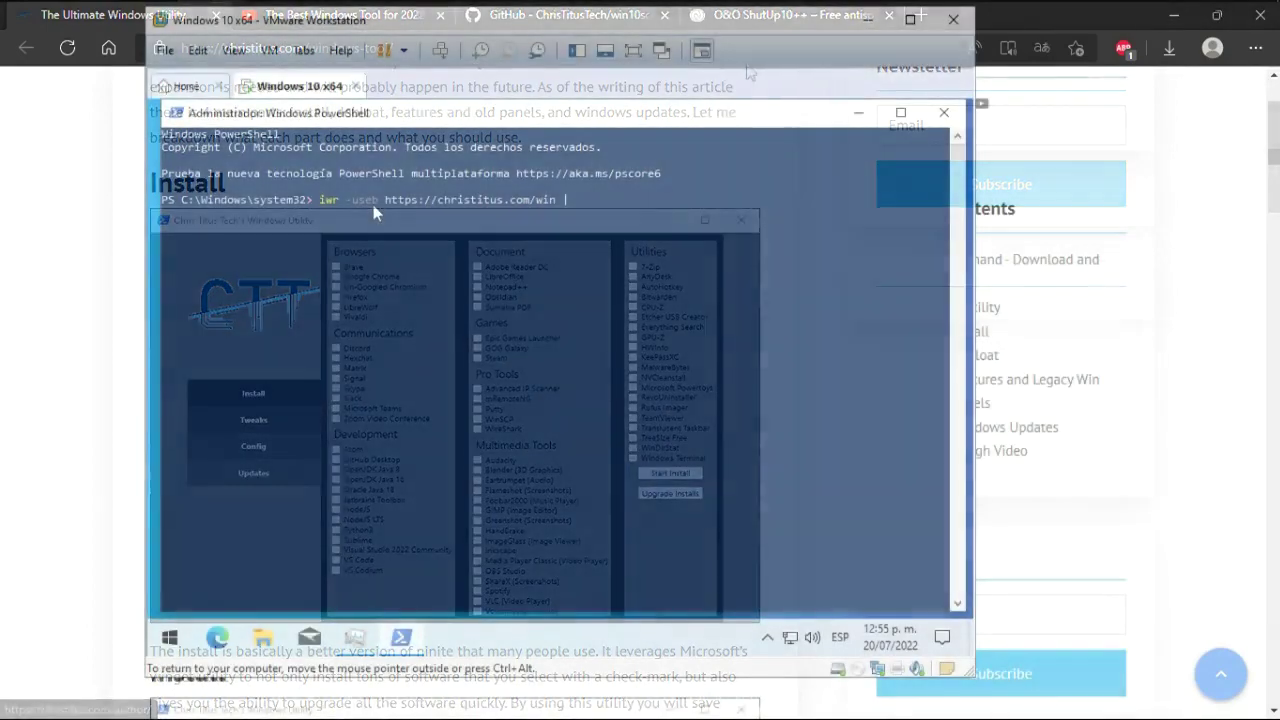
text(iex)
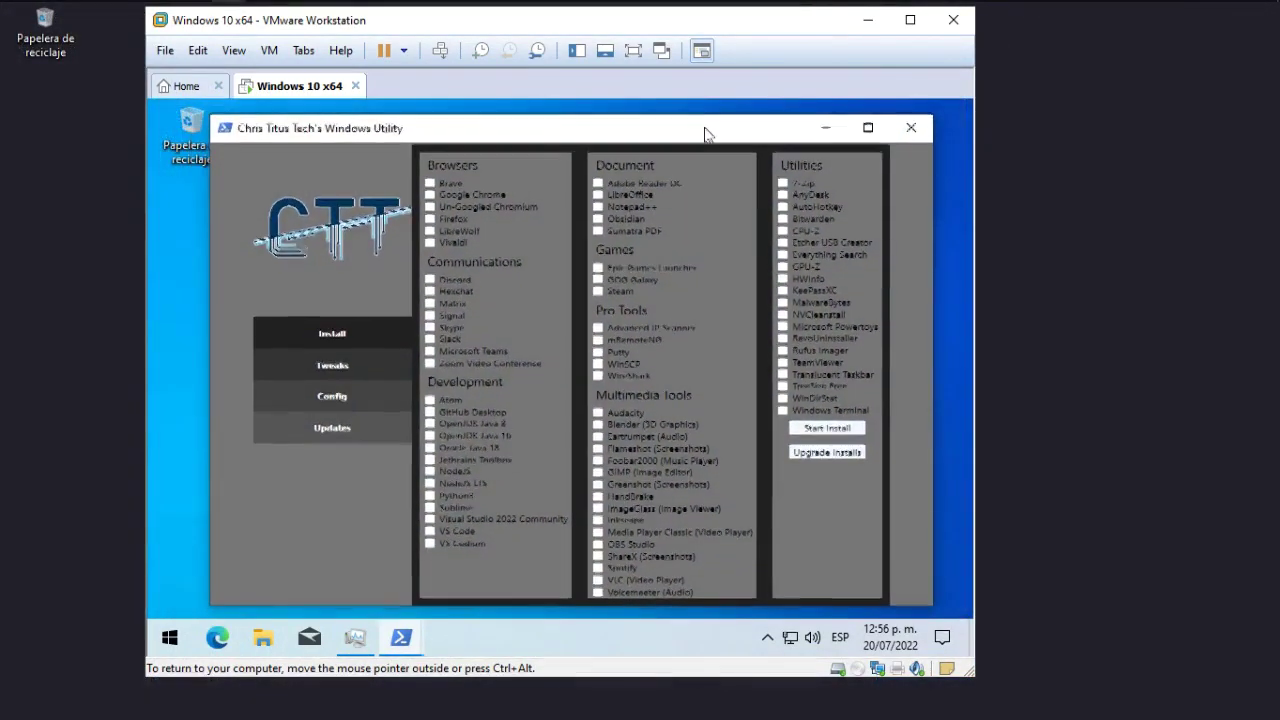
drag(705, 133, 697, 131)
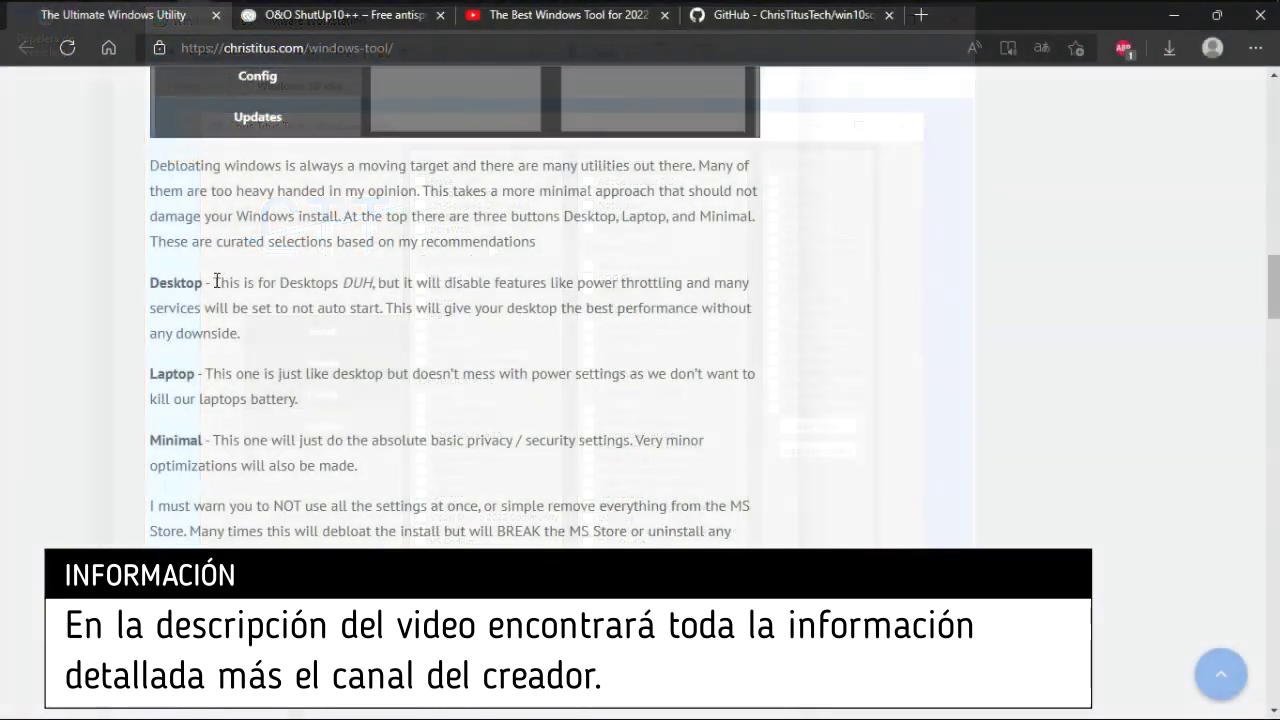
Read the descriptions of the Desktop and Laptop presets in the utility's web documentation
drag(213, 283, 737, 331)
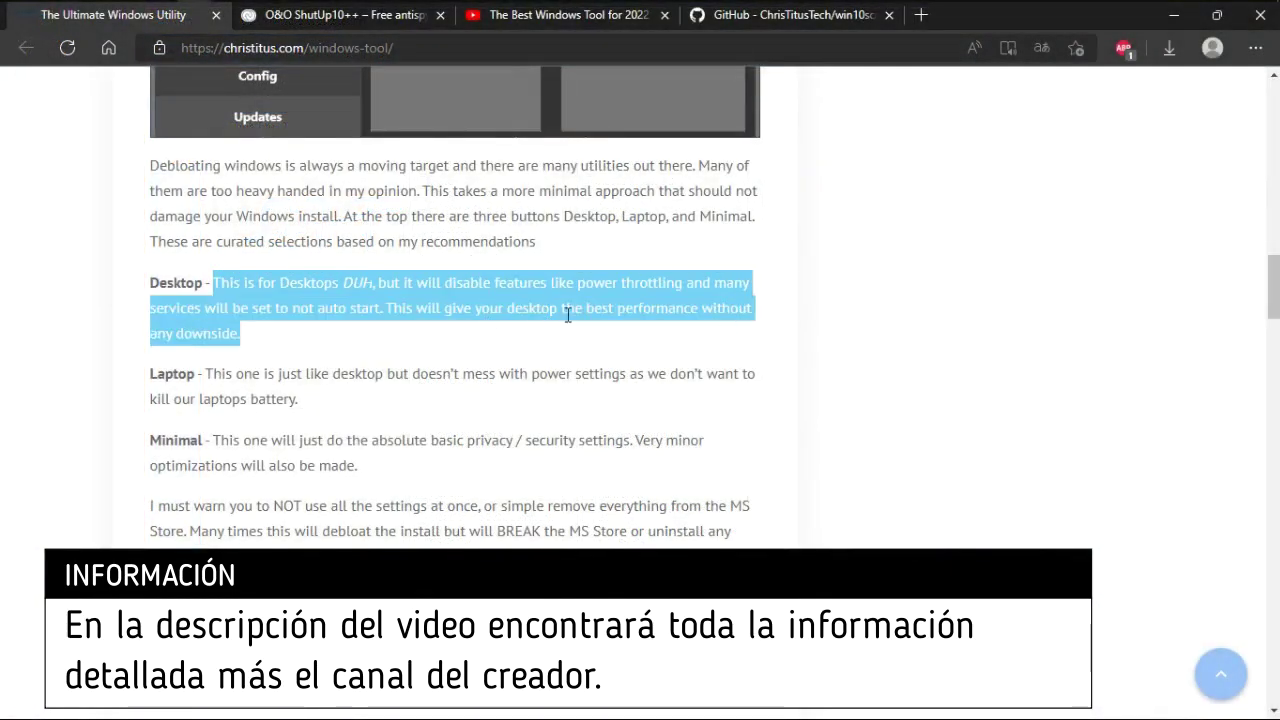
click(360, 364)
drag(206, 374, 278, 404)
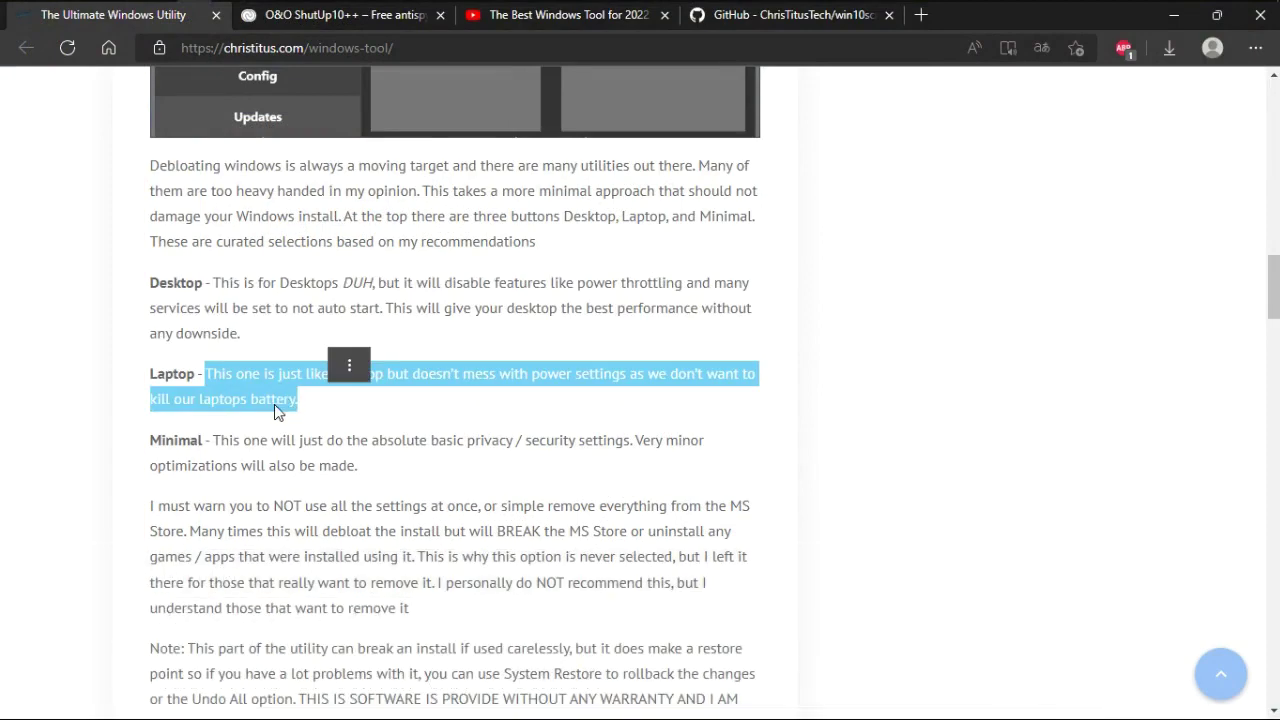
click(372, 404)
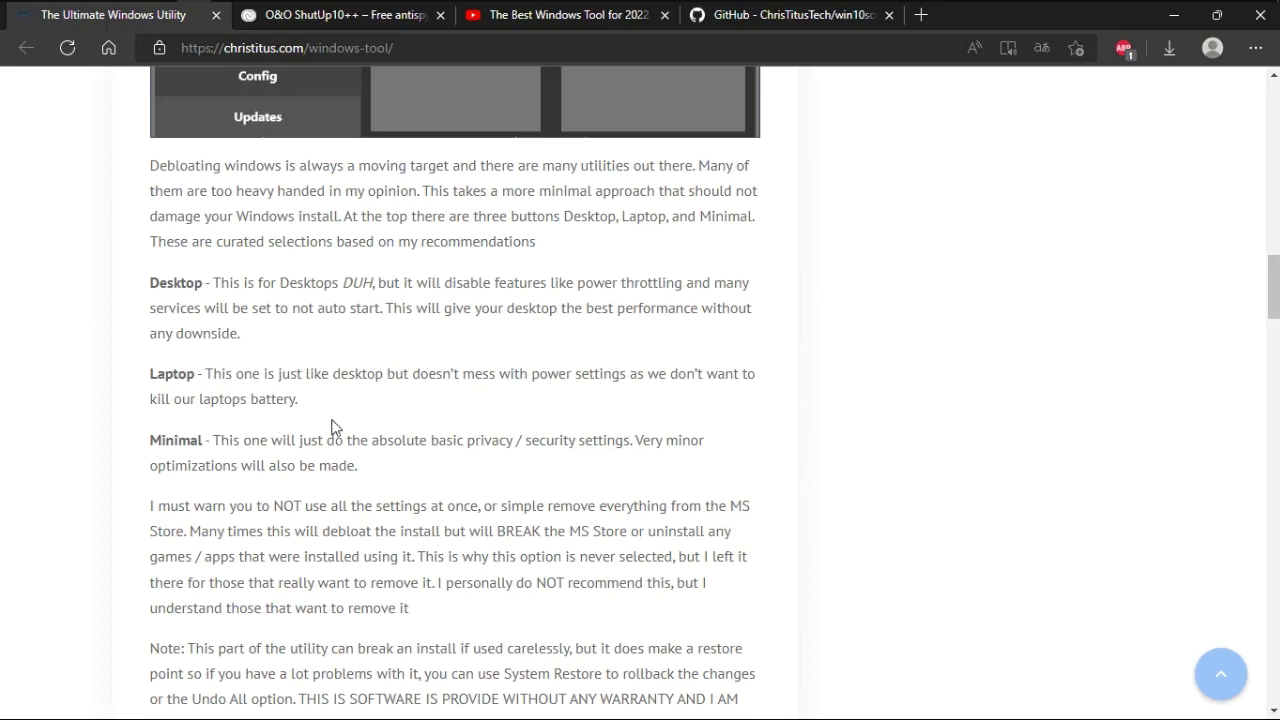
Switch to the Windows 10 x64 virtual machine and apply the utility's Desktop recommended selection
mouse_move(228, 14)
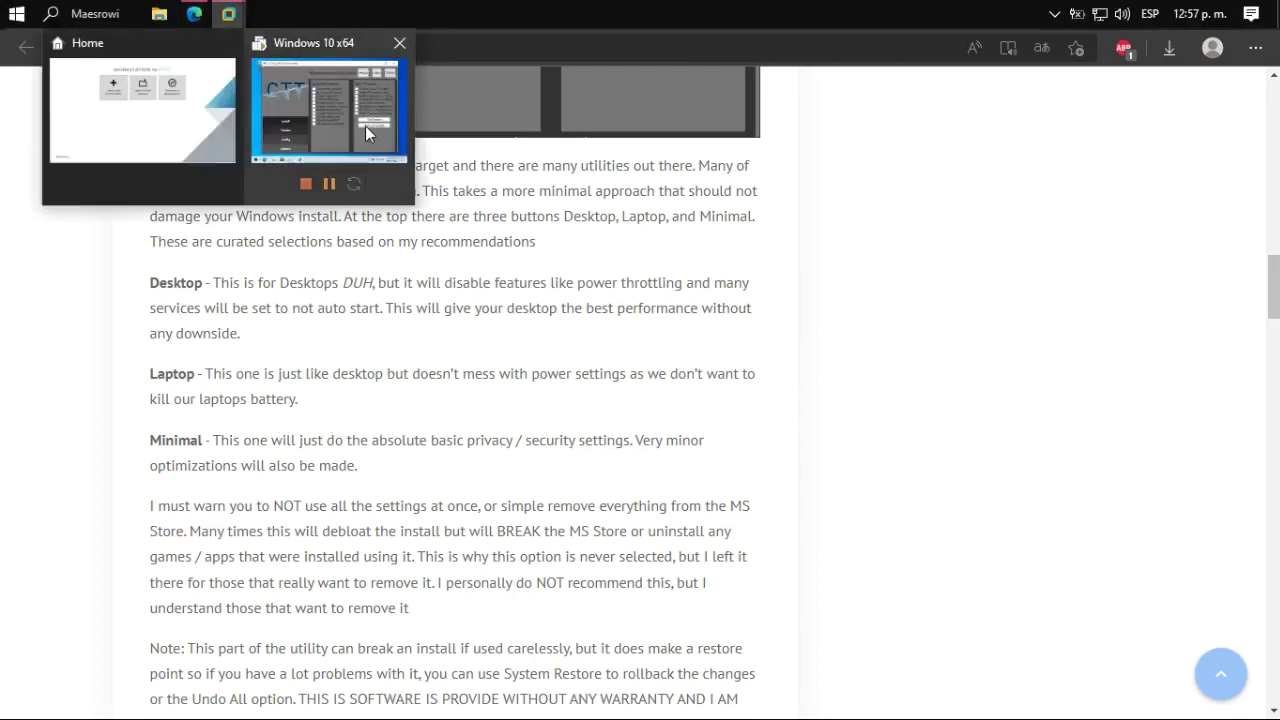
click(366, 127)
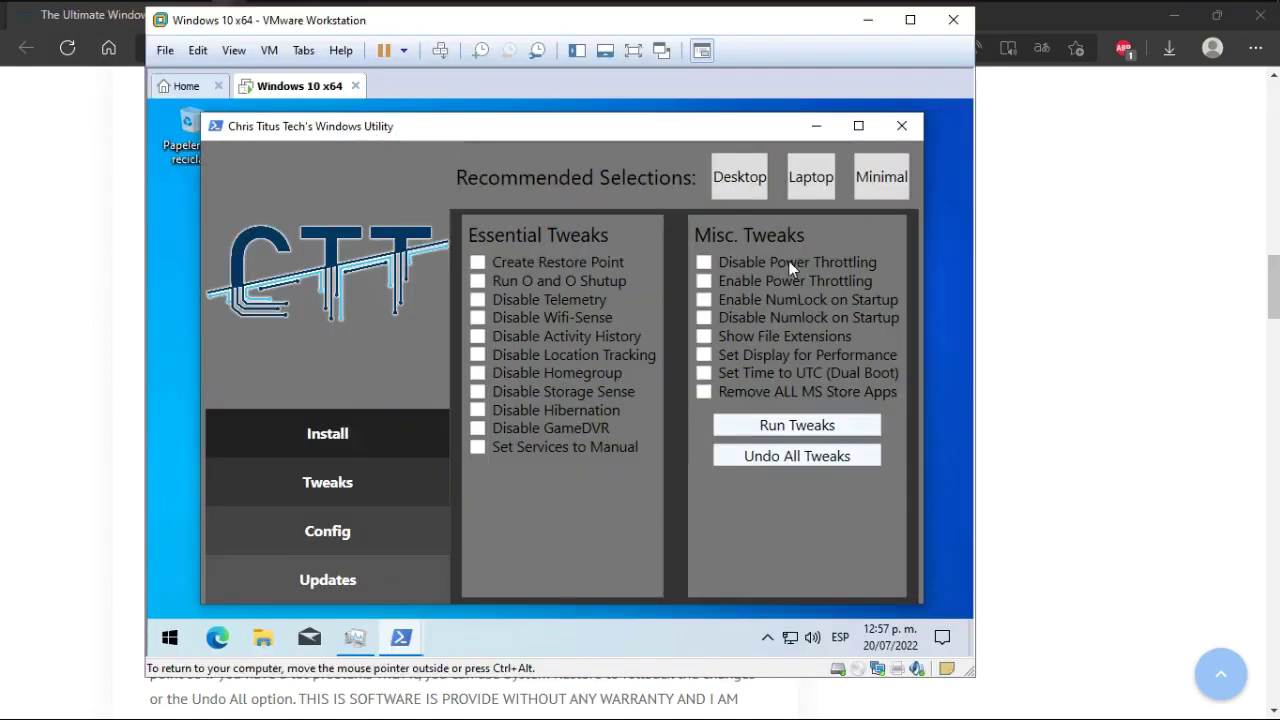
click(744, 182)
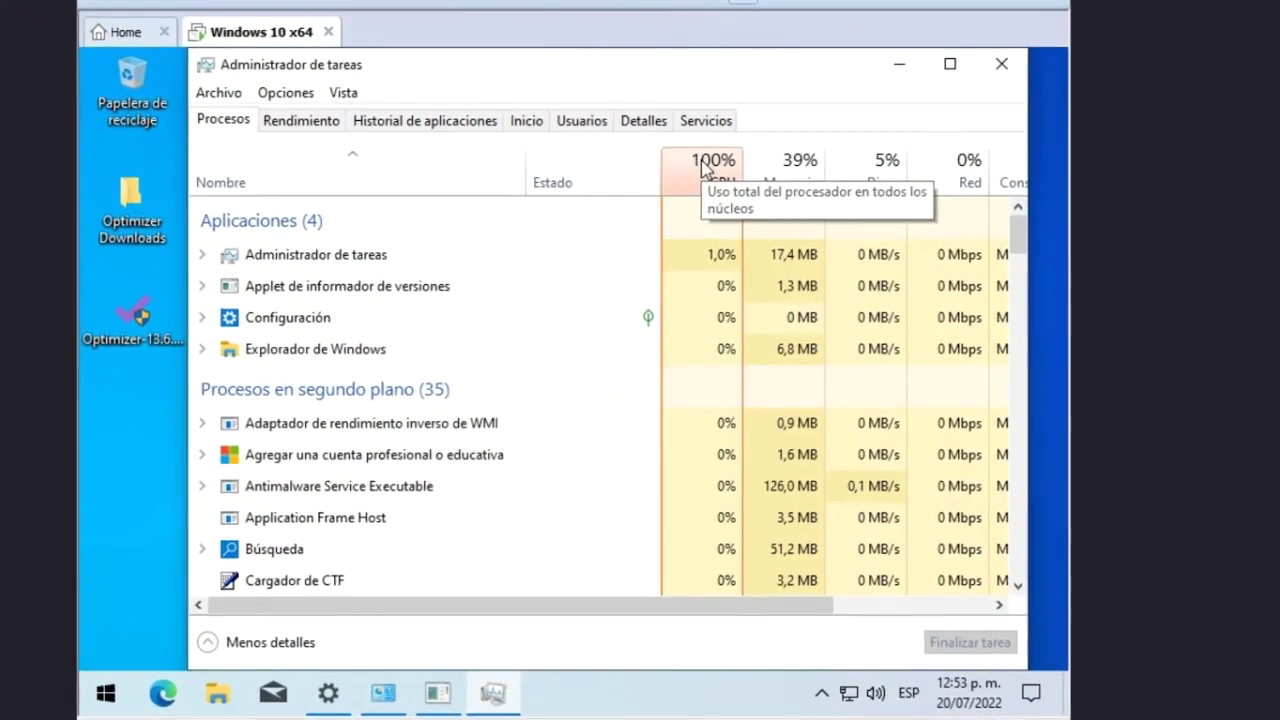
Check the virtual machine's Task Manager performance data, its Windows version and its device specifications
click(301, 120)
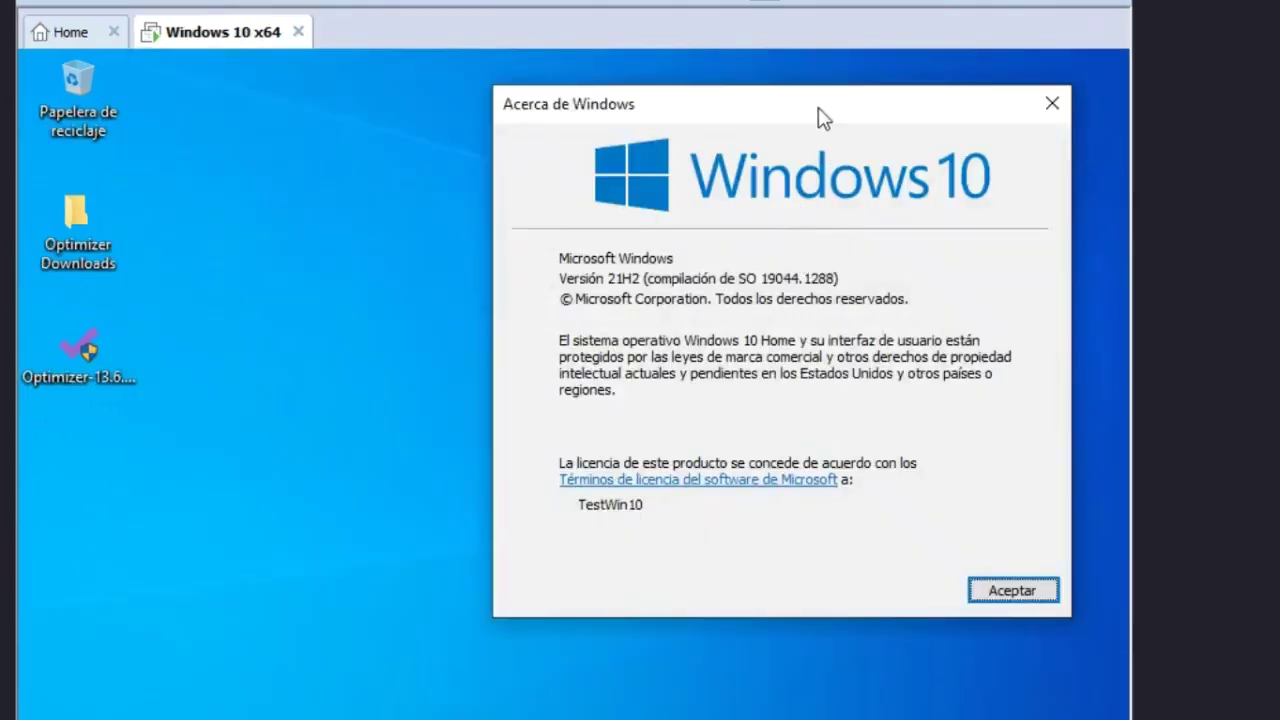
drag(820, 117, 674, 117)
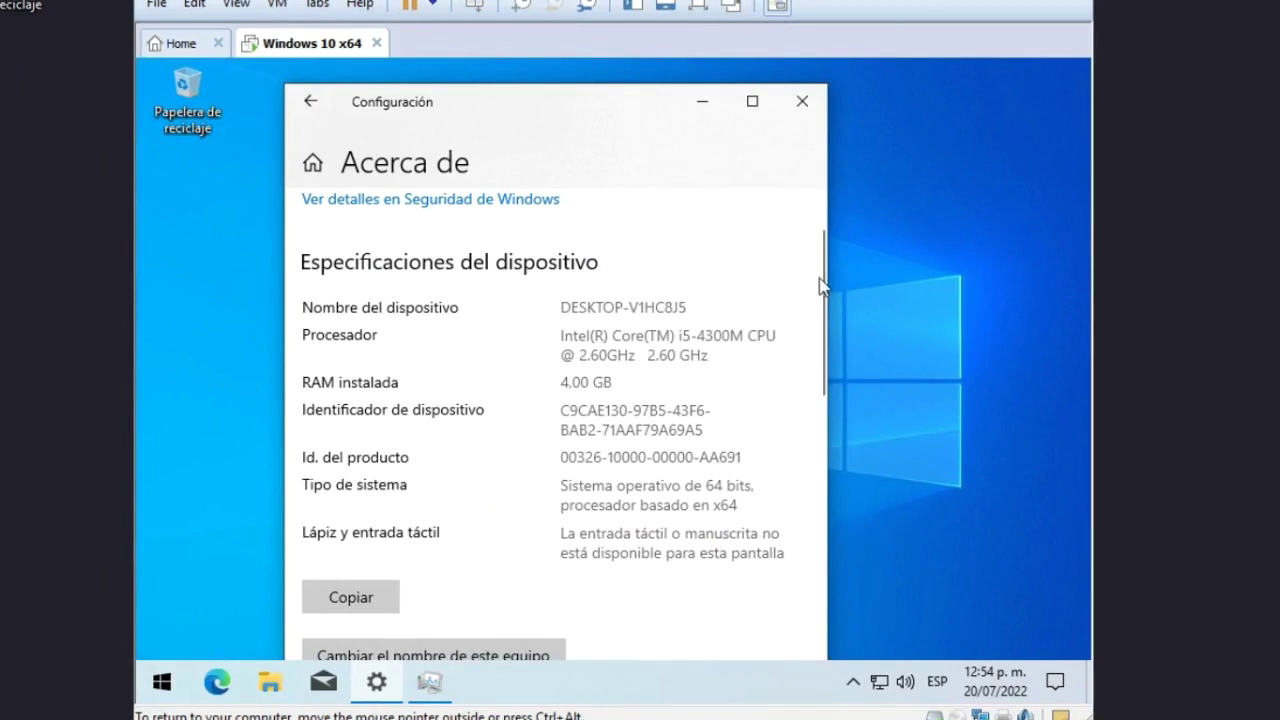
scroll(821, 270, down, 1)
drag(817, 272, 815, 281)
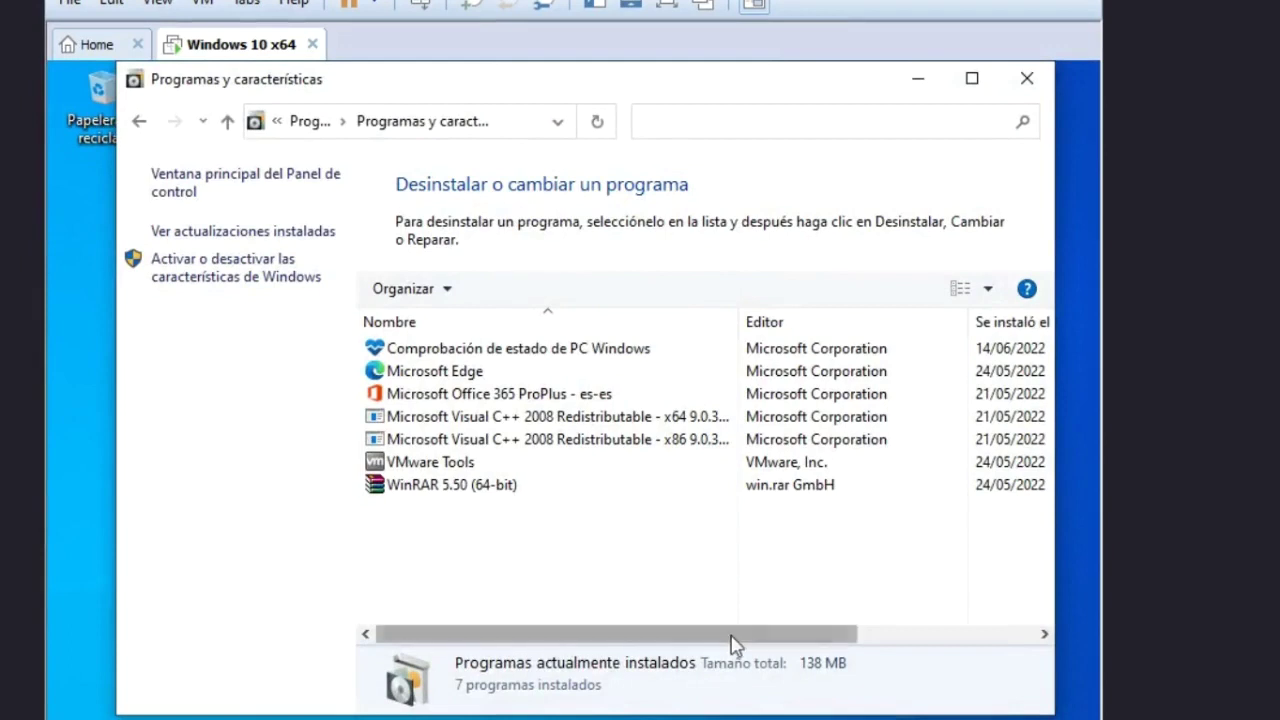
Examine the programs installed on the virtual machine, including Microsoft Office 365 ProPlus and WinRAR 5.50
drag(731, 645, 675, 645)
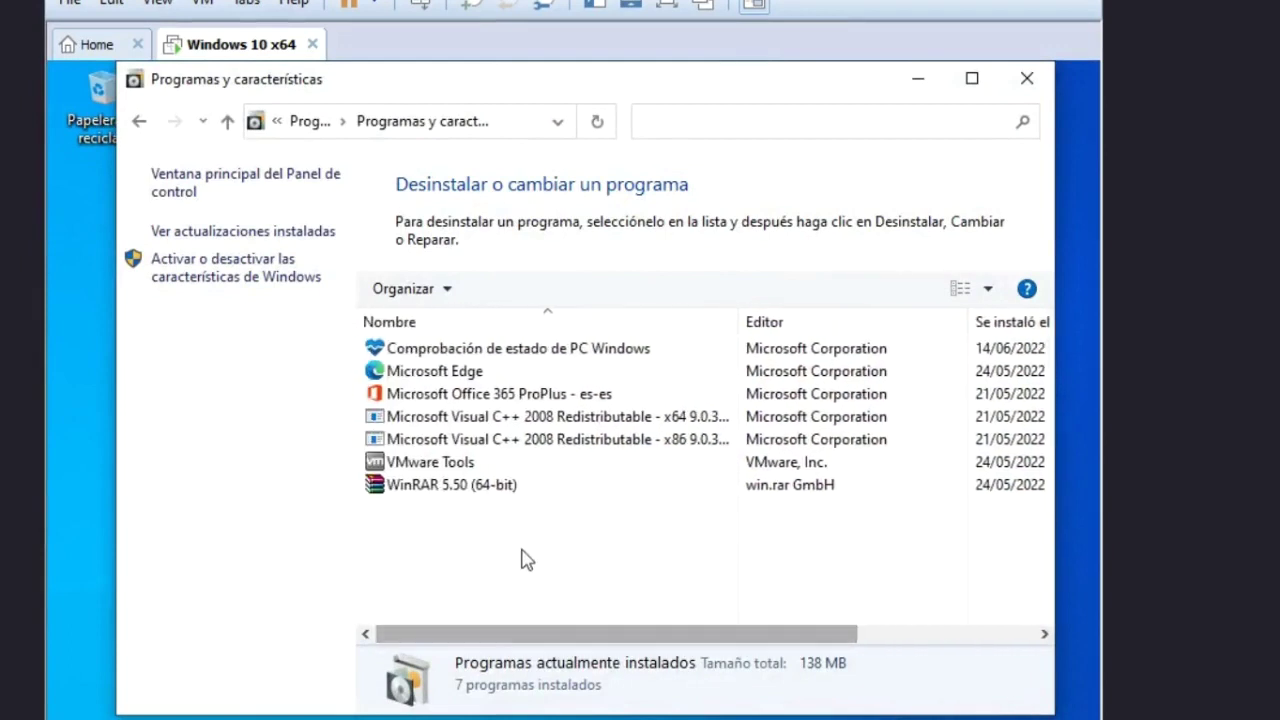
click(410, 399)
click(455, 490)
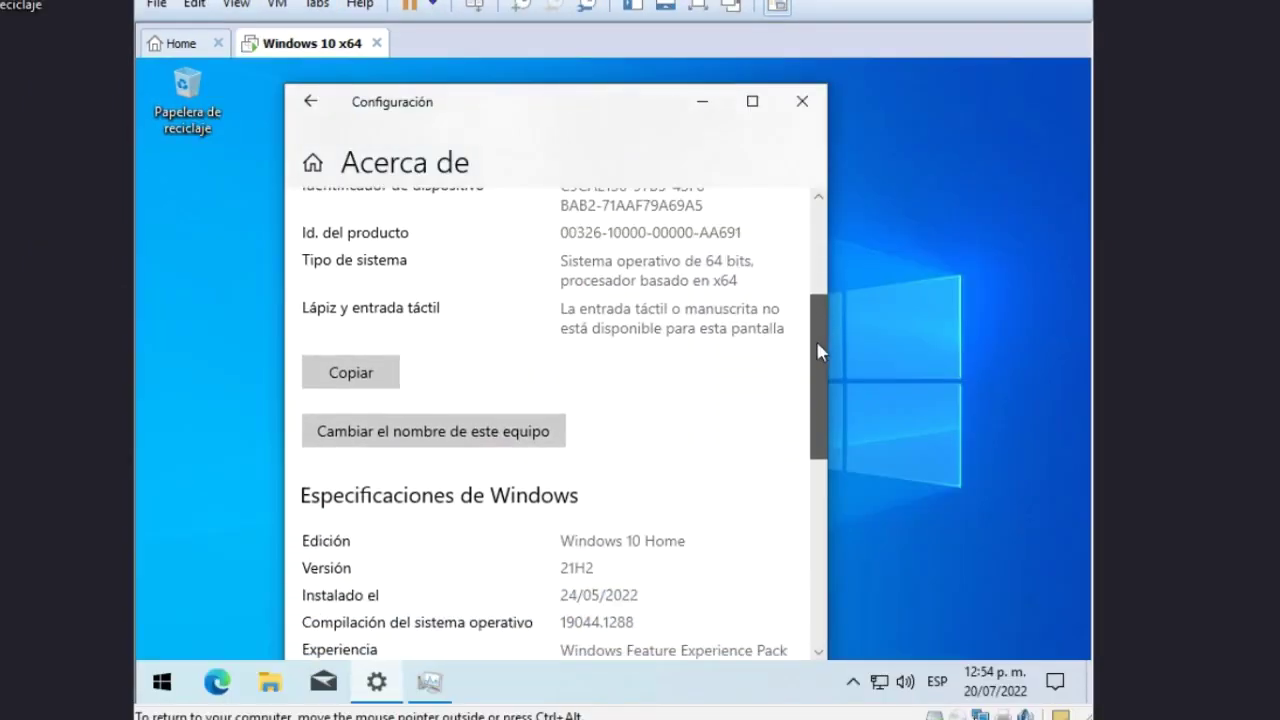
Review the Windows specifications on the About page and close the Settings window
drag(815, 338, 815, 398)
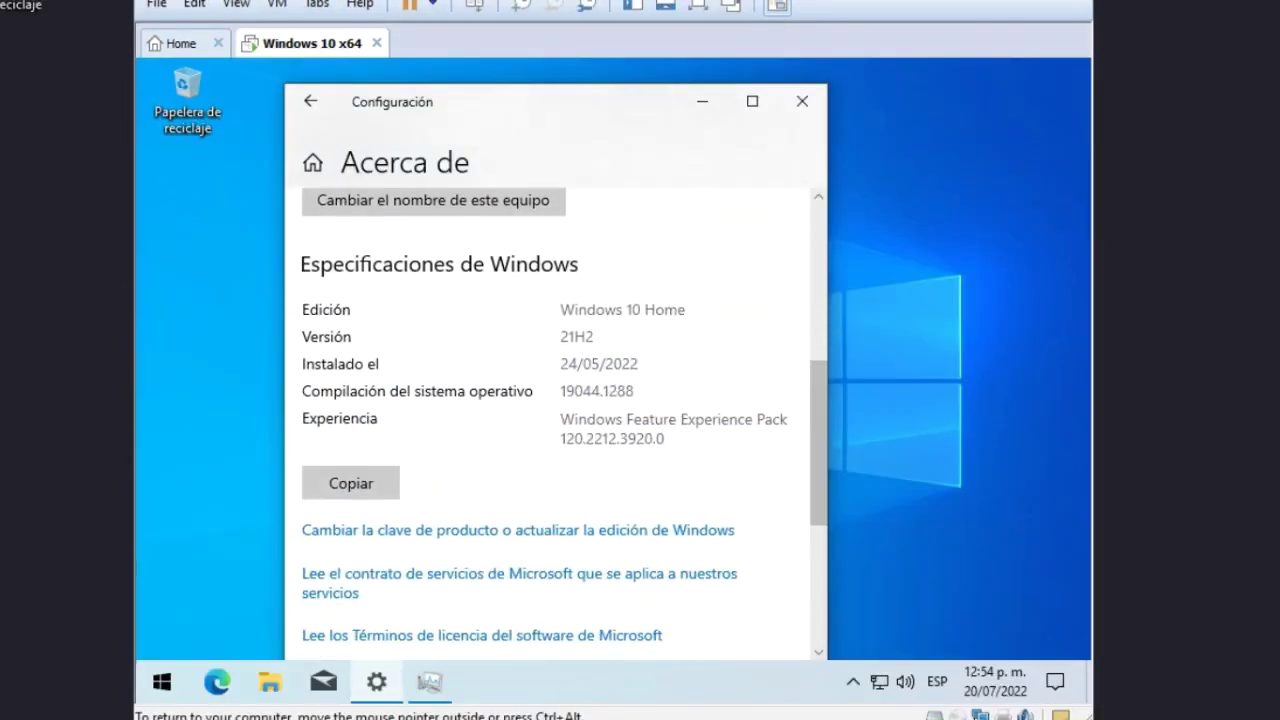
click(801, 104)
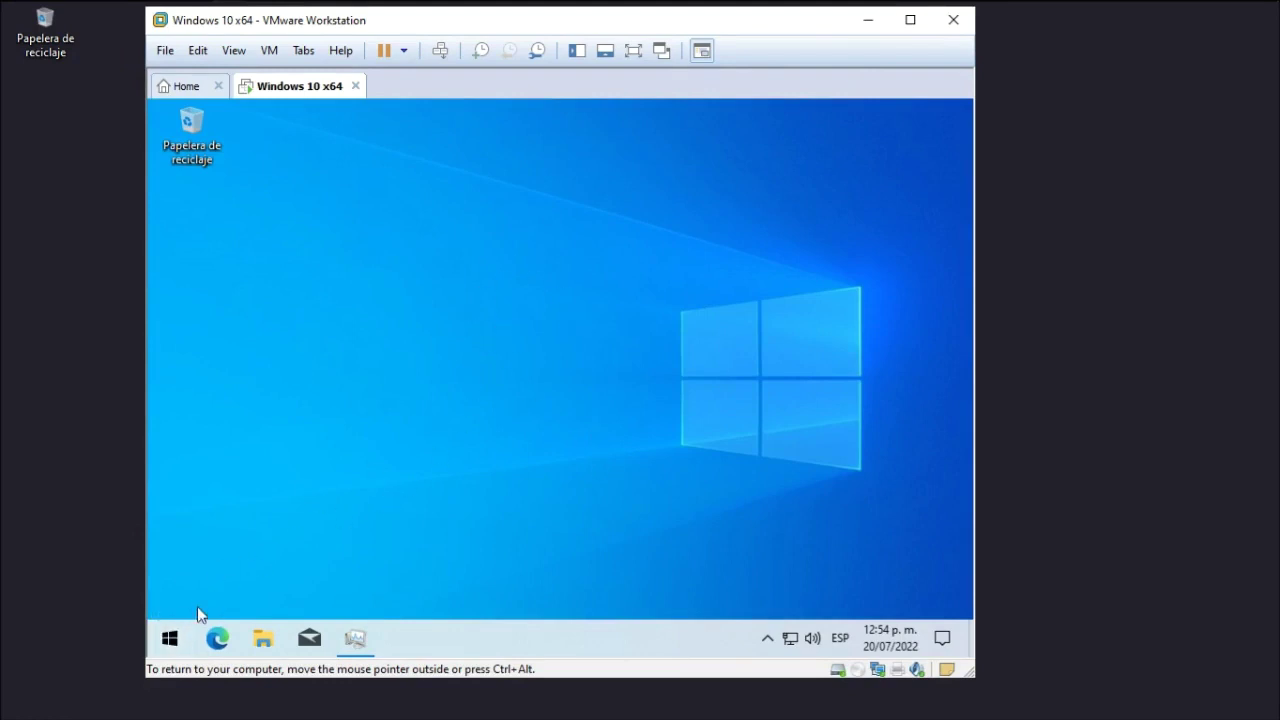
key(super)
text(p)
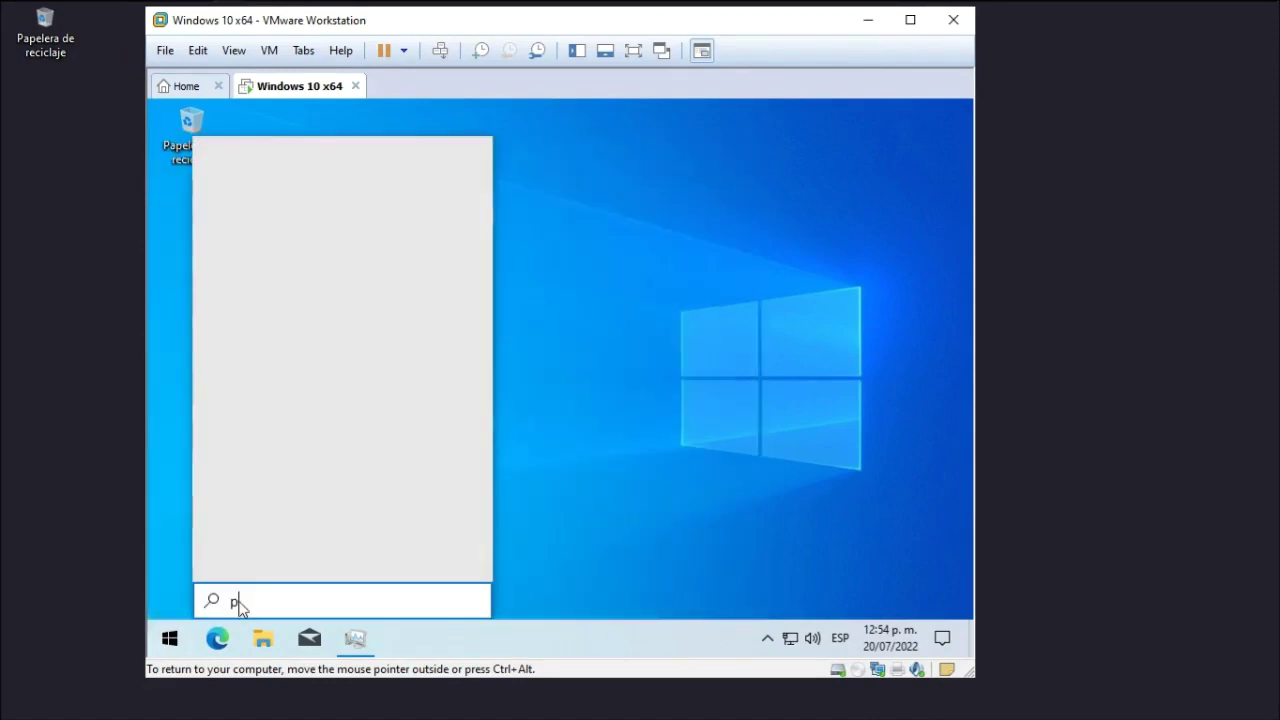
text(ower)
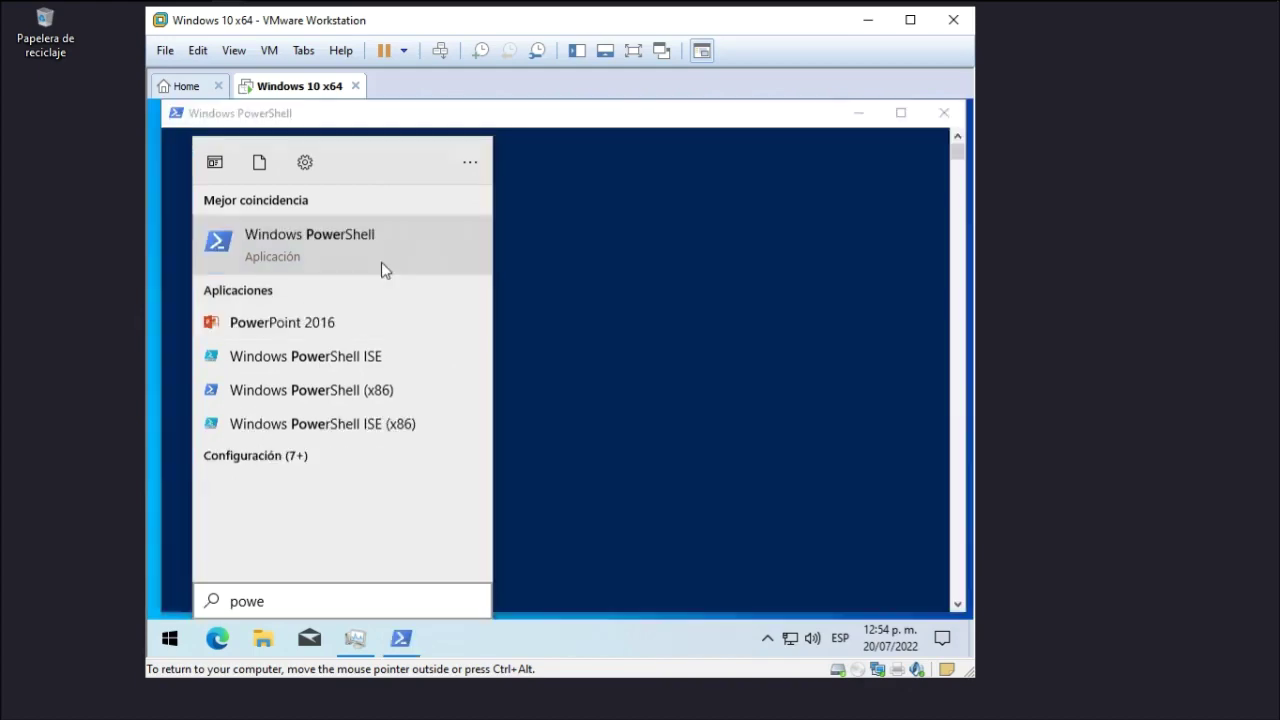
right_click(381, 262)
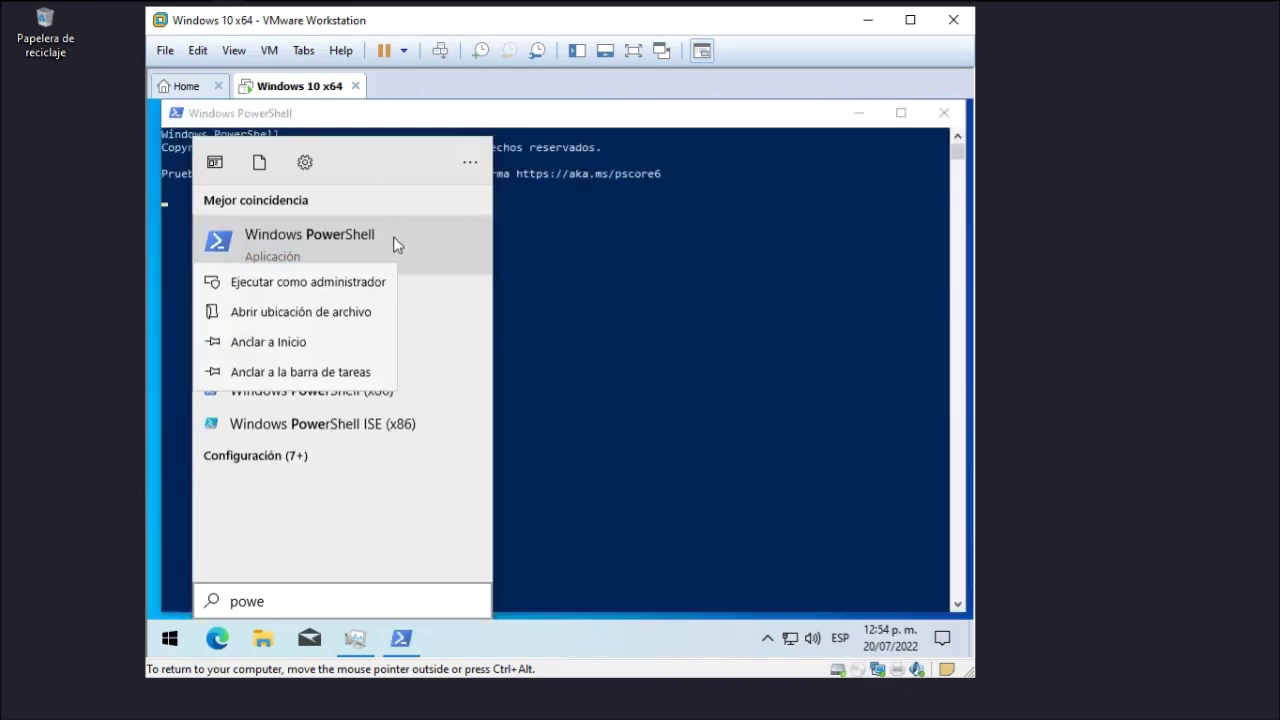
click(347, 284)
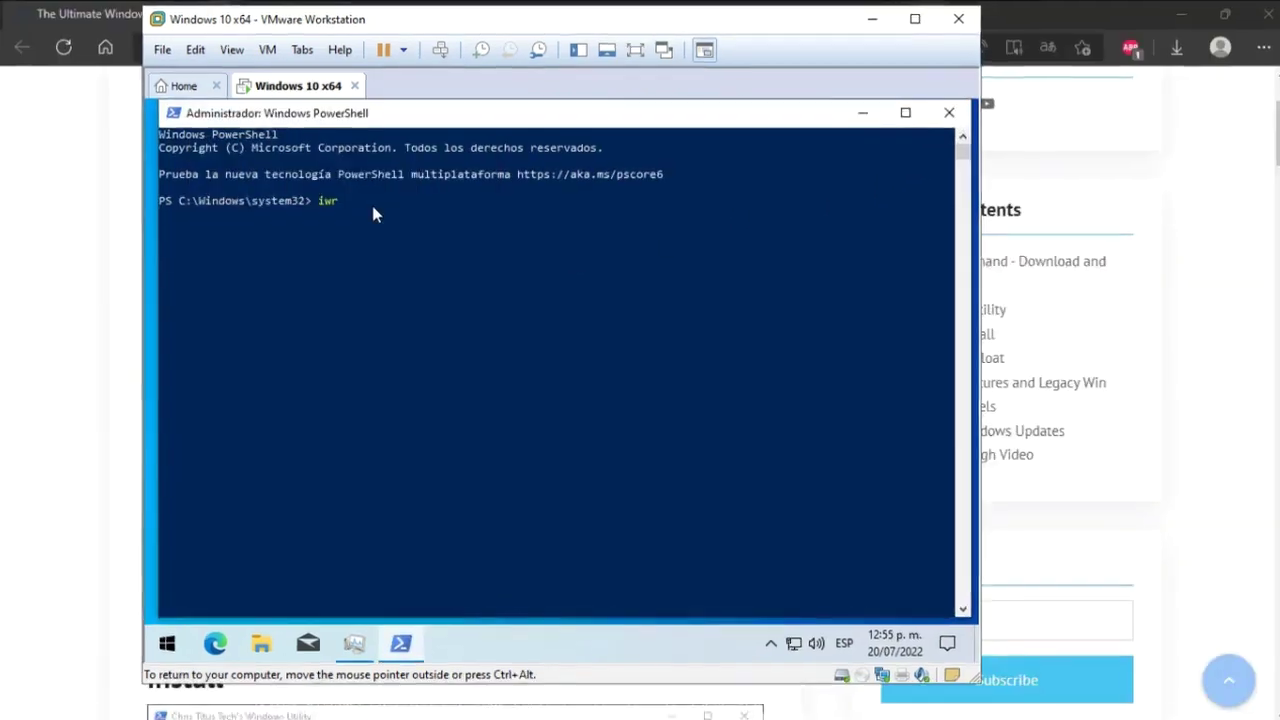
text(-useb https://christitus.com/win | iex)
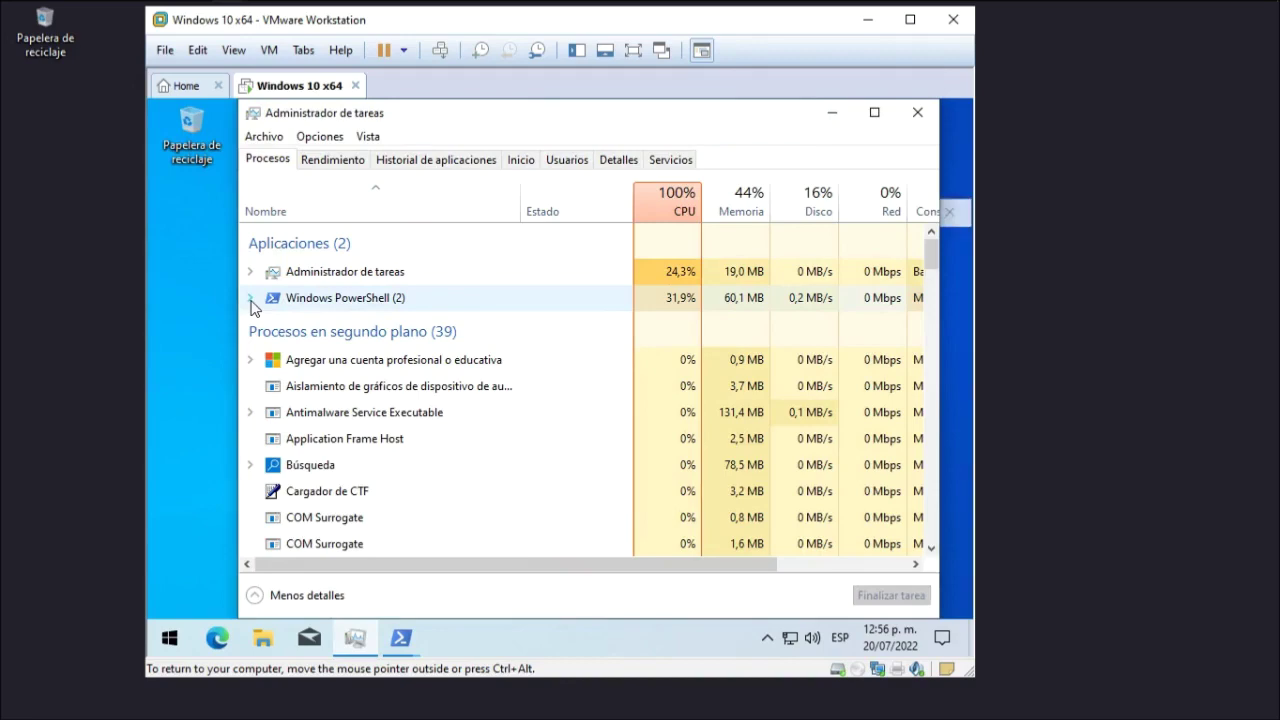
Inspect the Windows PowerShell process group in Task Manager and minimize Task Manager
click(250, 300)
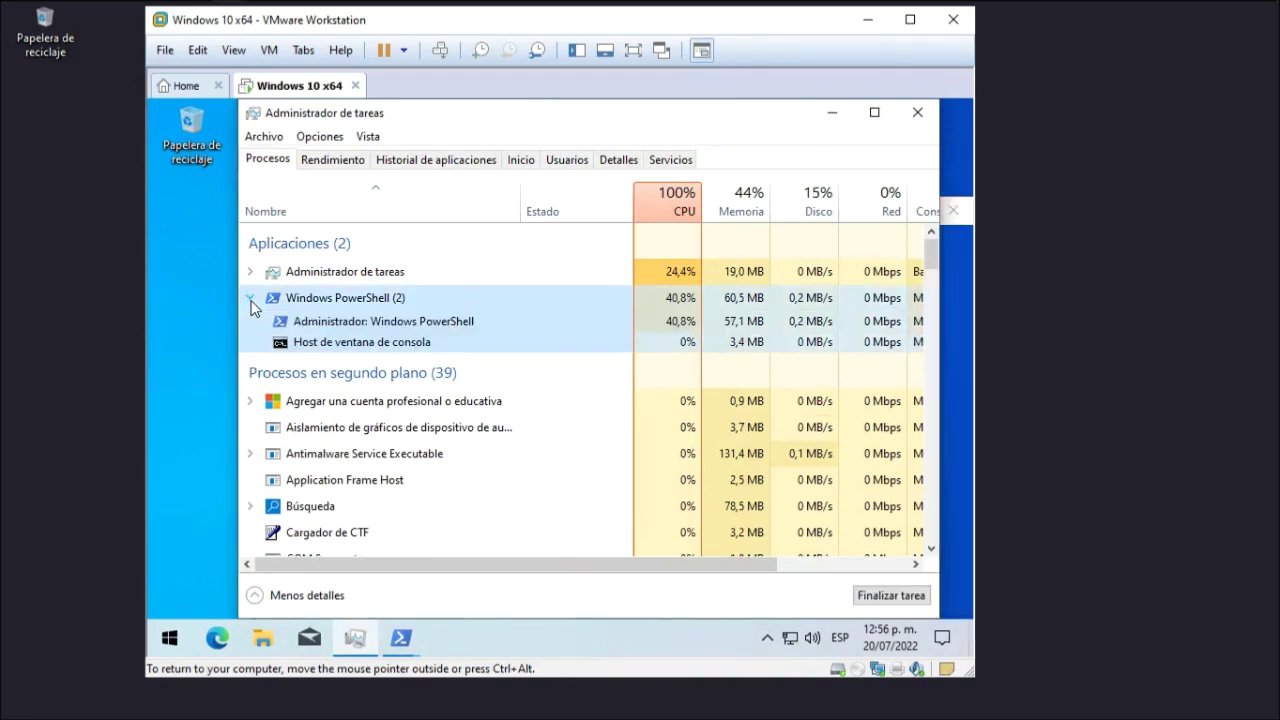
click(250, 298)
mouse_move(400, 630)
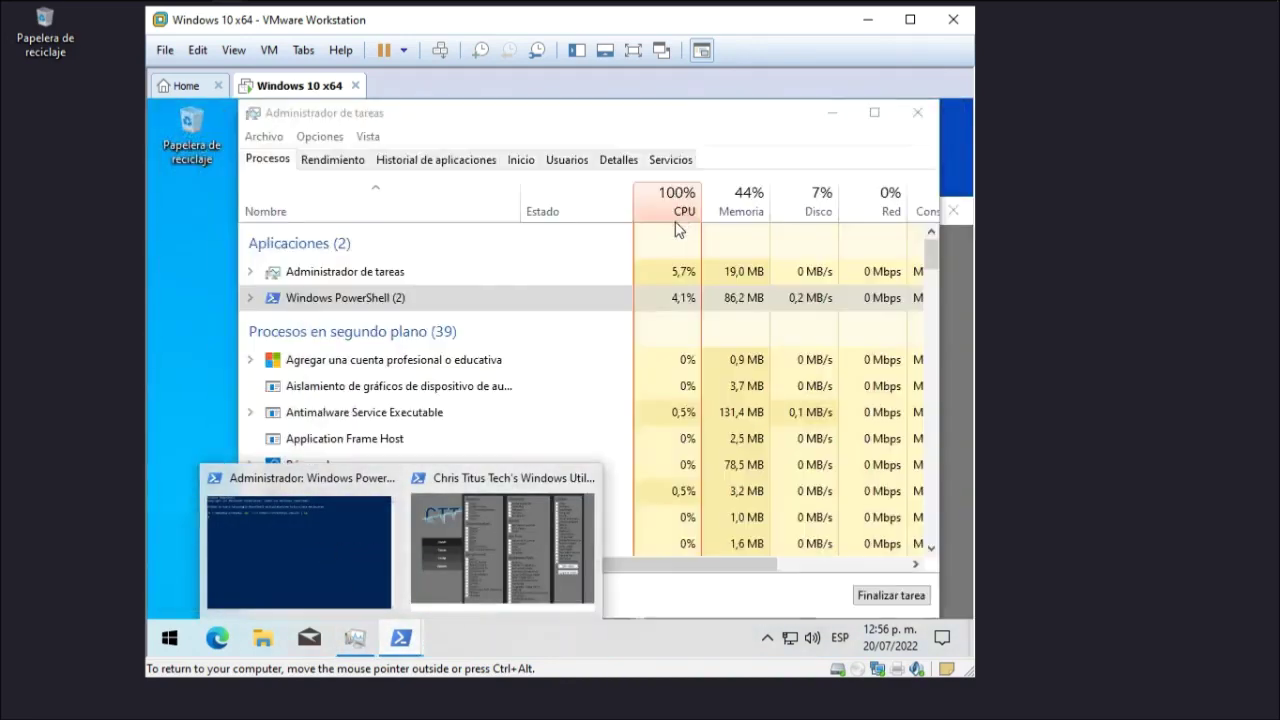
click(825, 118)
Move the Chris Titus Tech utility window higher on the desktop and open its Tweaks section
drag(737, 206, 696, 131)
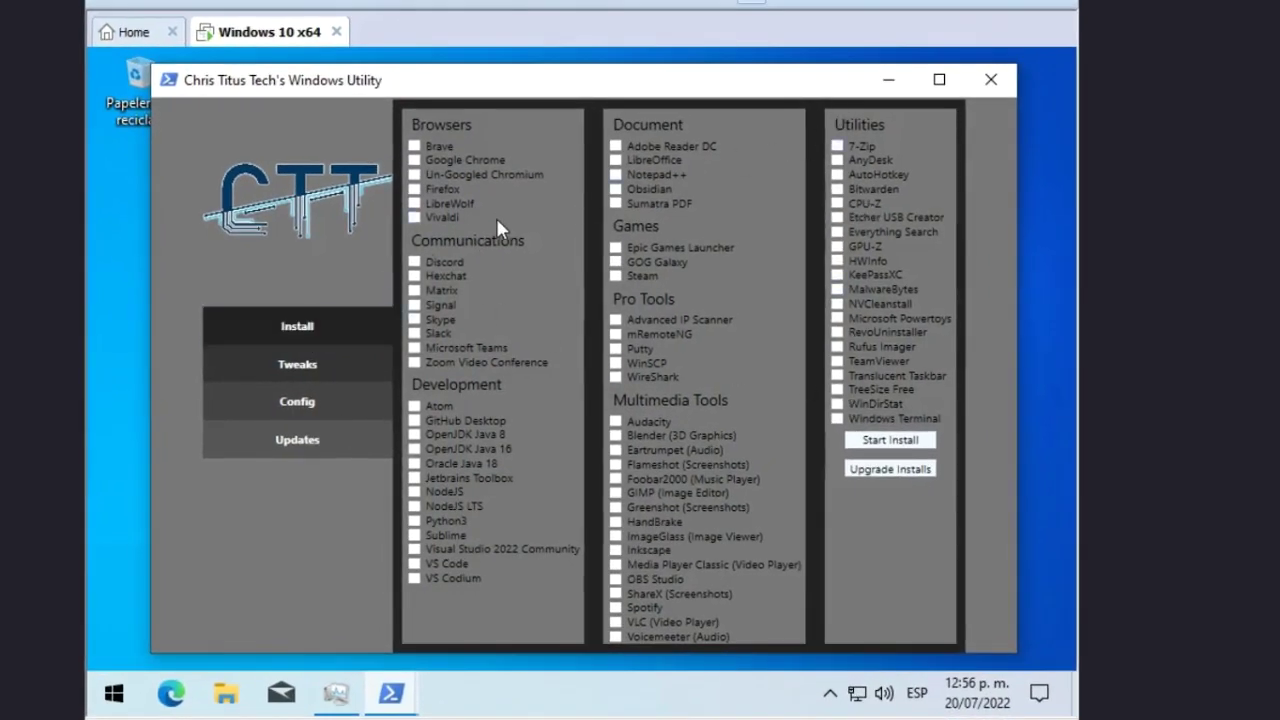
click(322, 366)
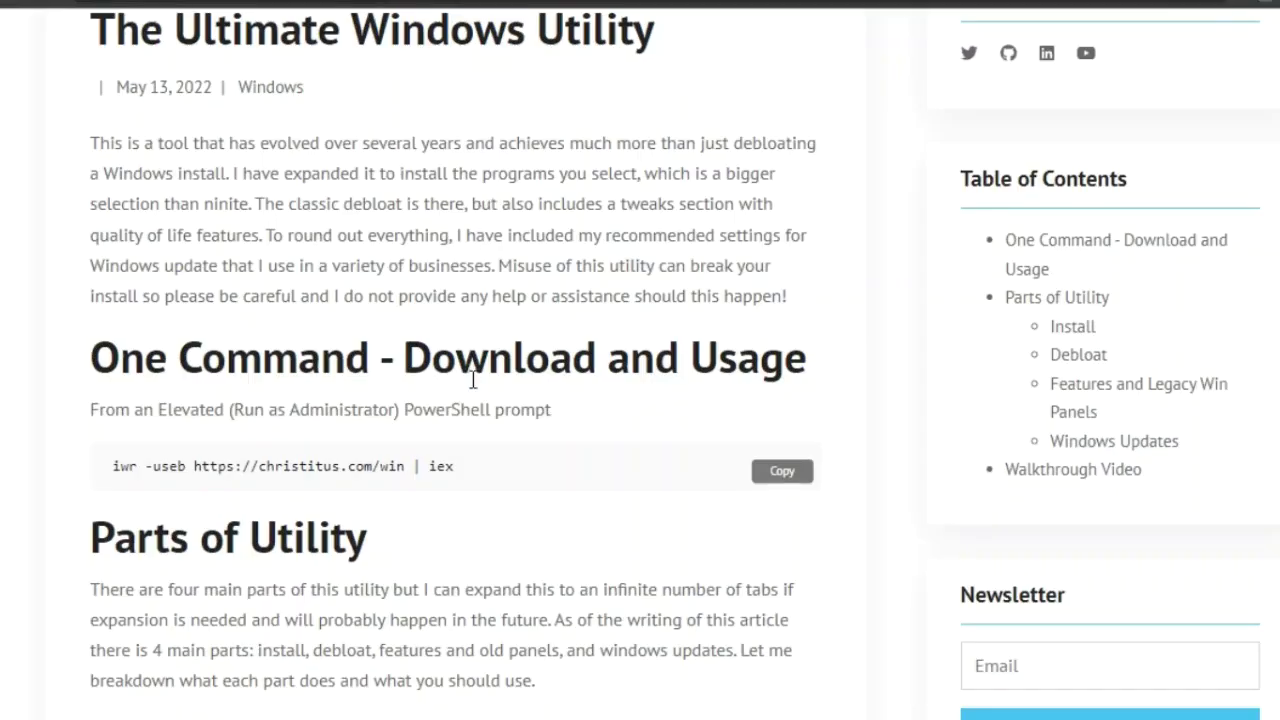
Read the Desktop preset's description in the debloat section of the utility's web page
scroll(473, 397, down, 10)
scroll(473, 397, down, 9)
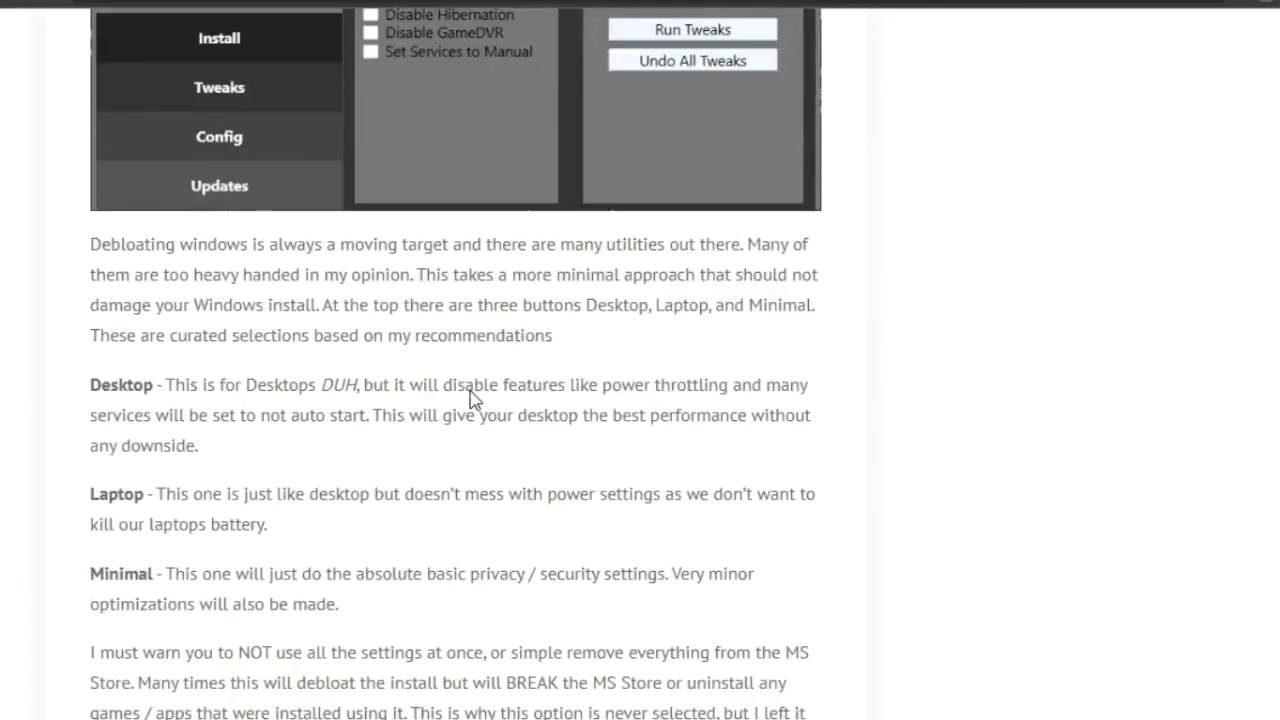
drag(170, 268, 800, 329)
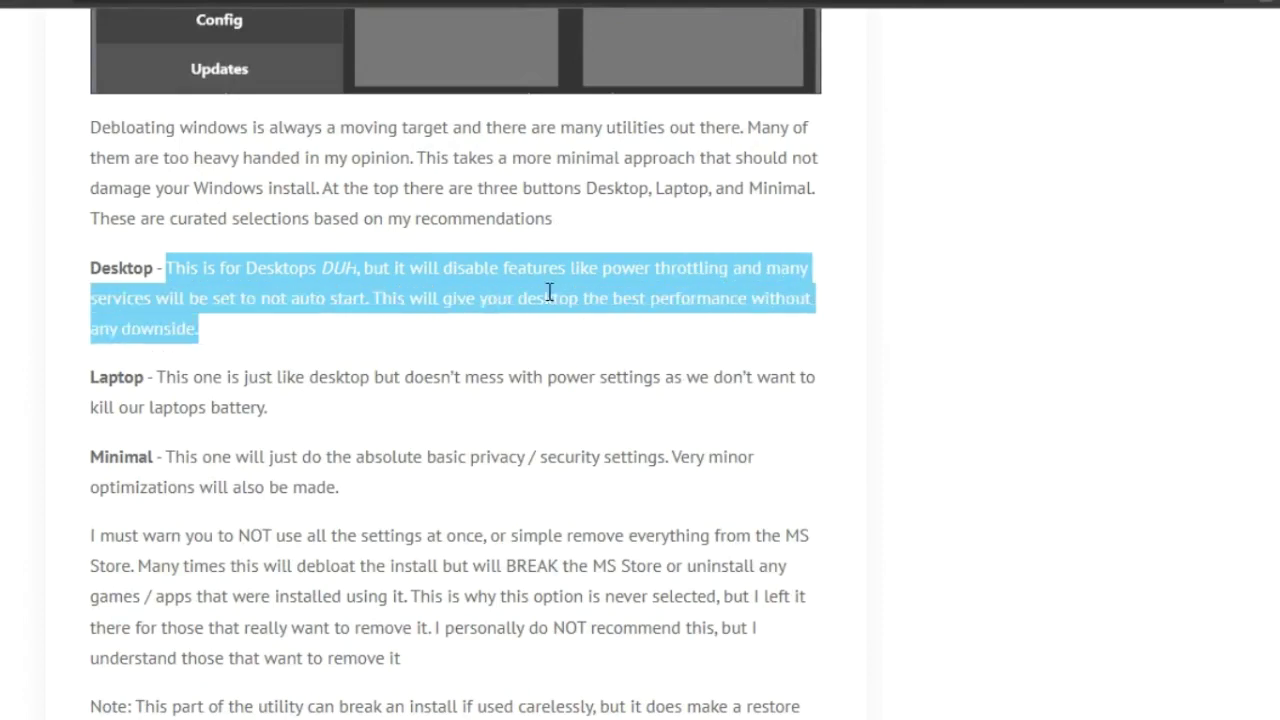
click(312, 370)
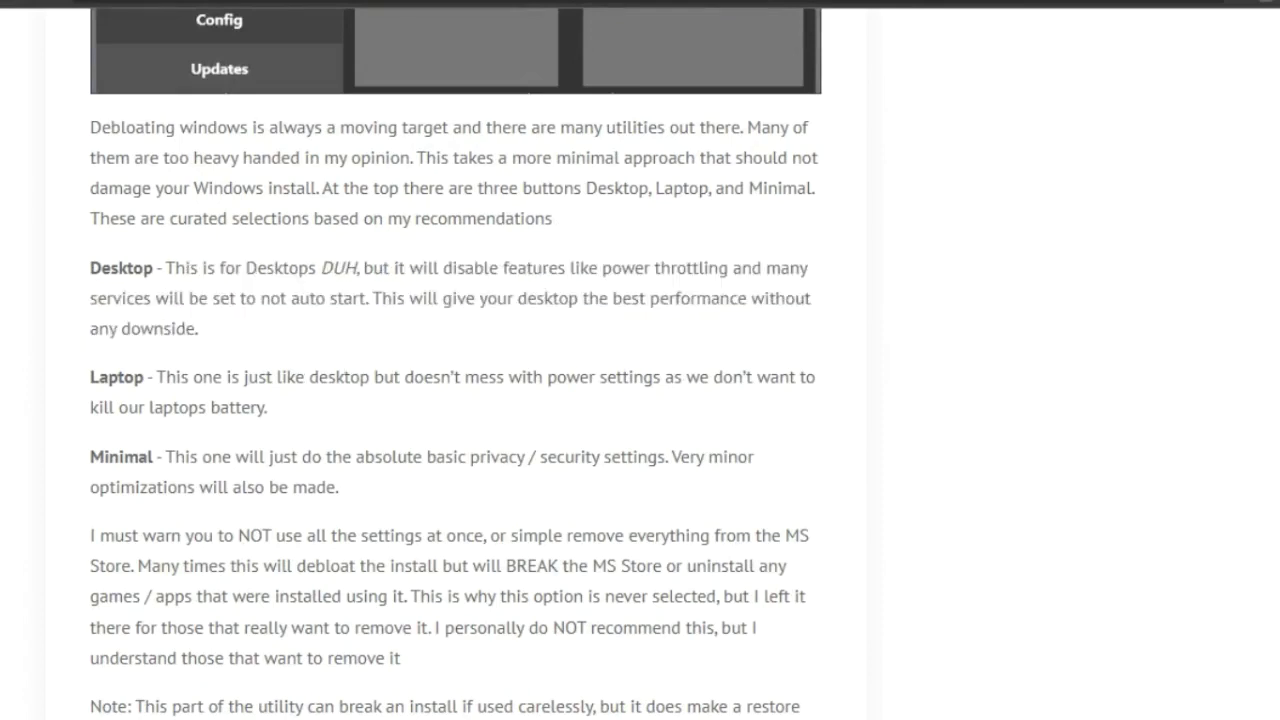
Run the Desktop recommended tweaks from the utility in the virtual machine and bring up Task Manager
click(290, 75)
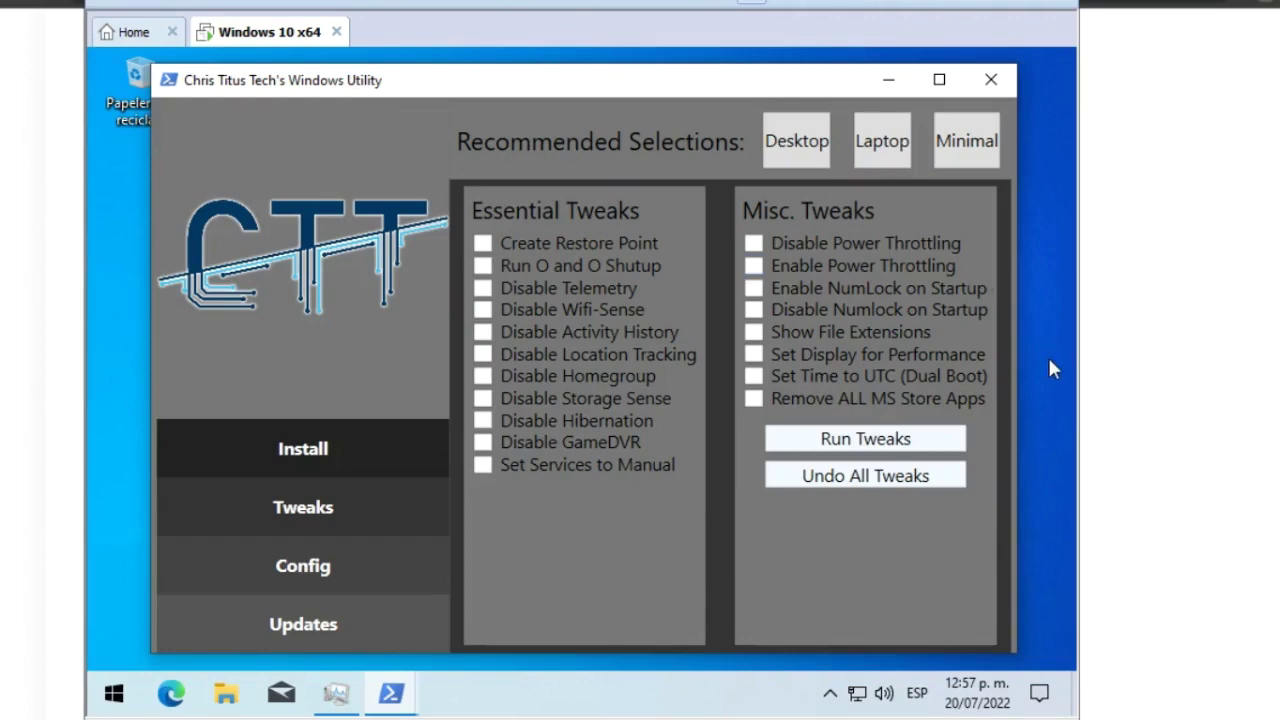
click(806, 148)
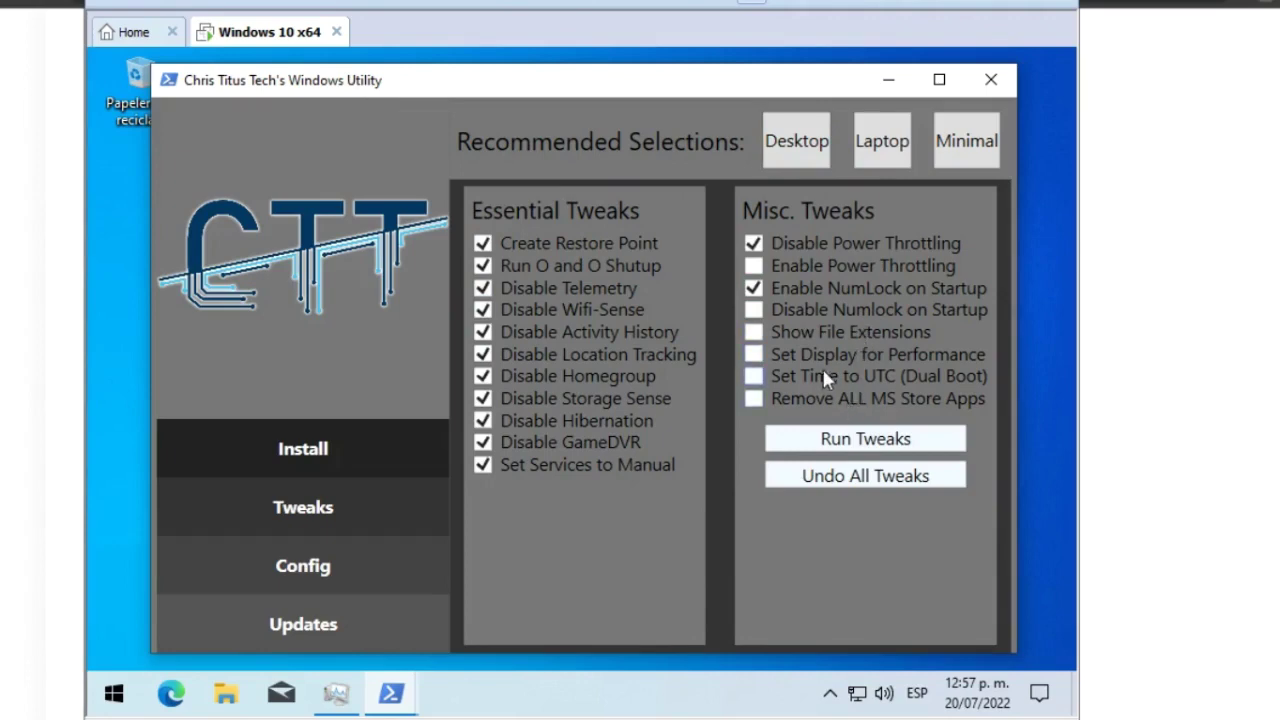
click(866, 439)
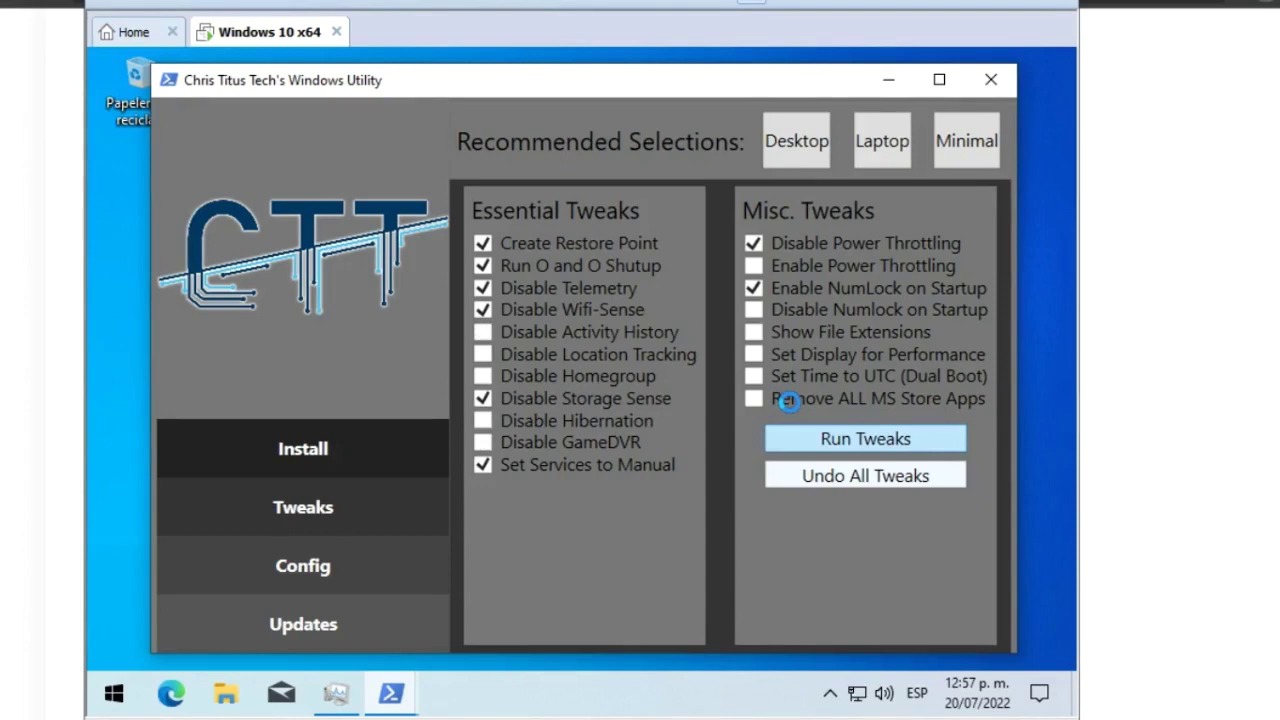
click(338, 700)
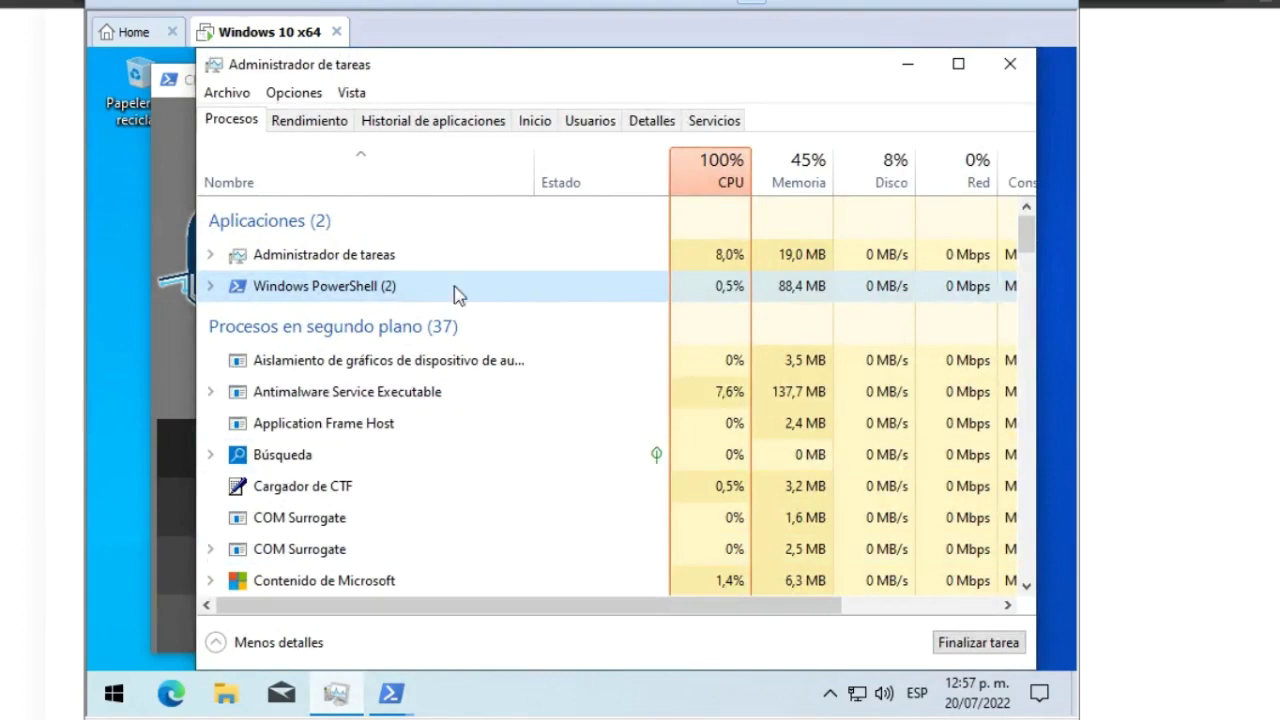
Check the CPU performance figures in Task Manager, minimize it, and acknowledge the completion of the tweaks
click(318, 124)
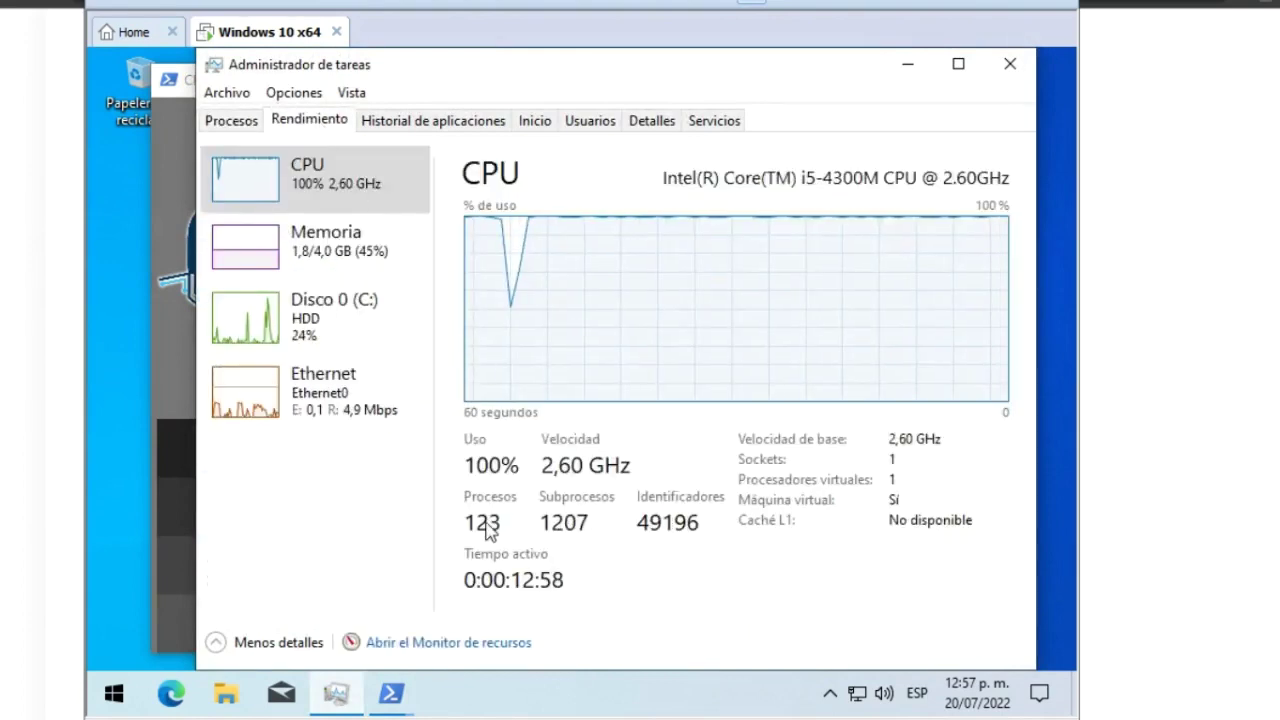
click(233, 120)
click(908, 64)
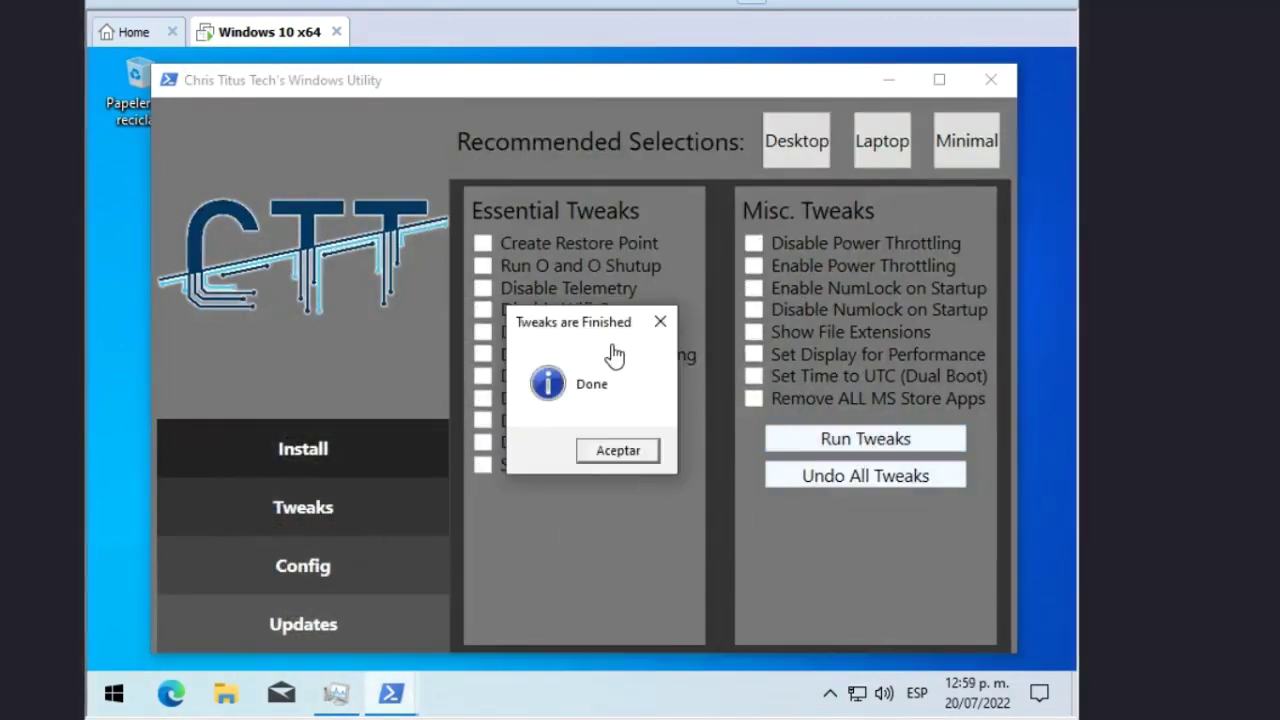
click(617, 452)
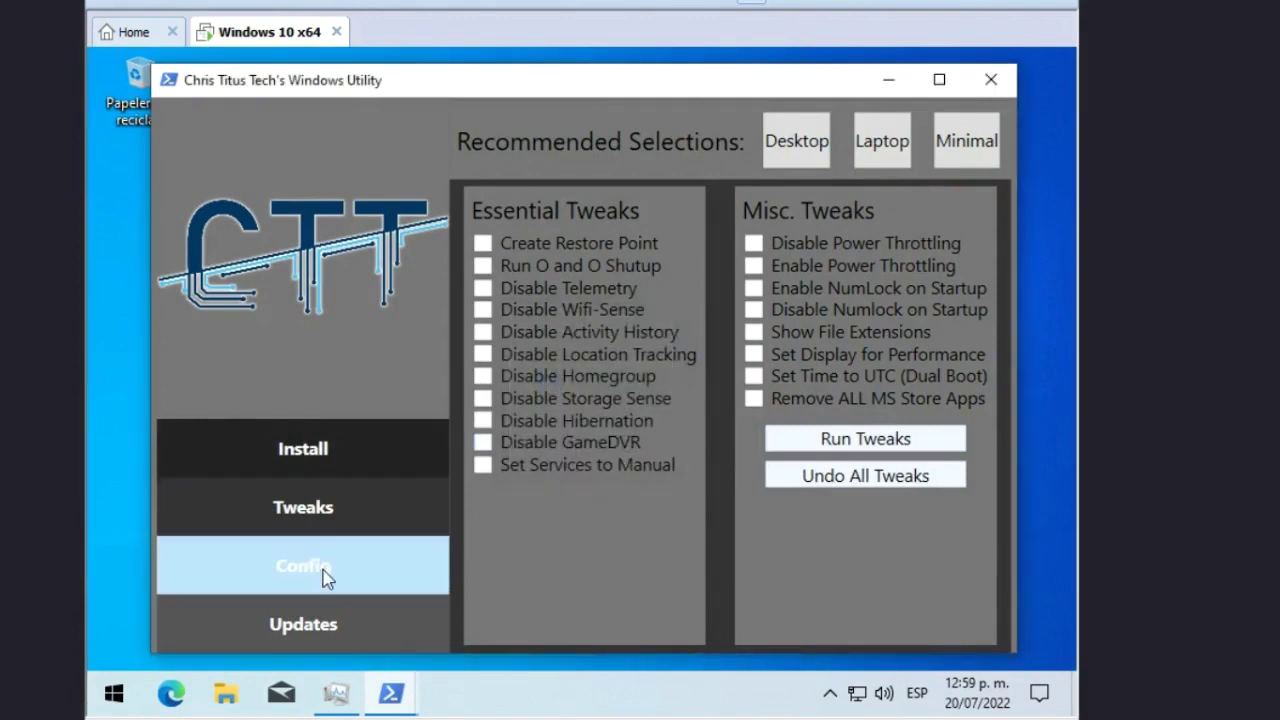
Review the CPU, memory and disk performance and the process list in Task Manager, and minimize it
click(336, 693)
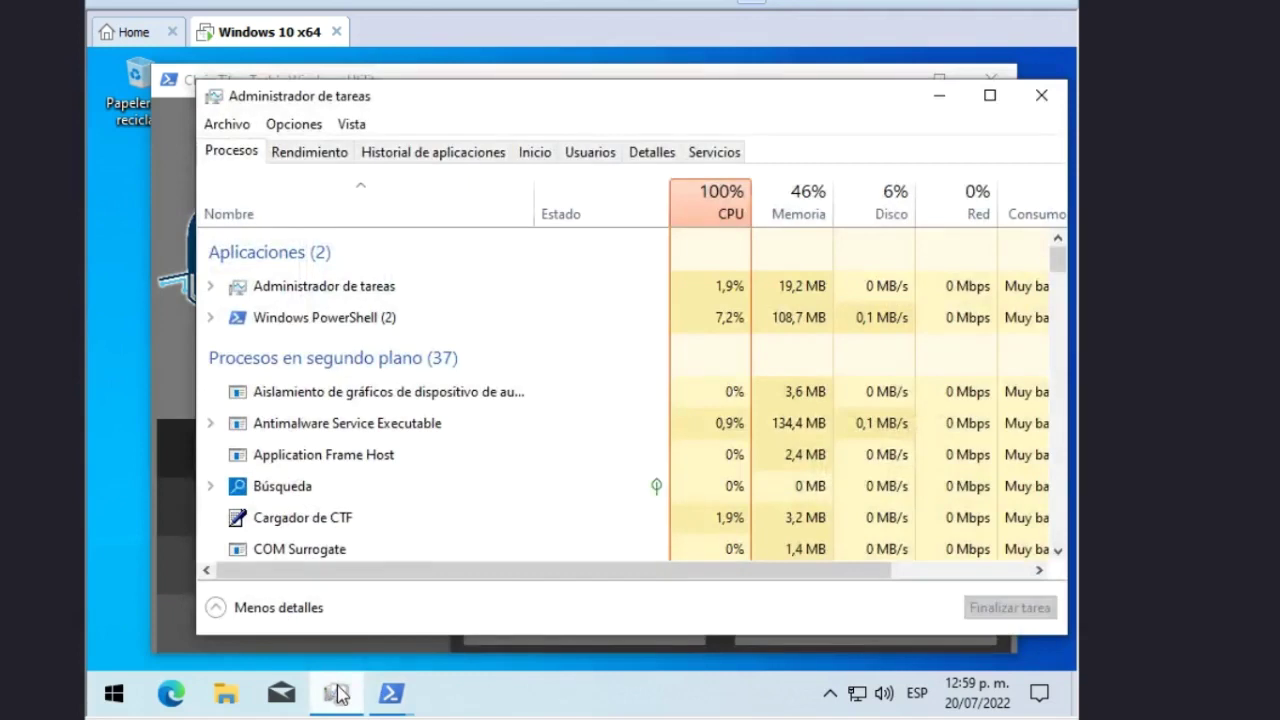
click(313, 160)
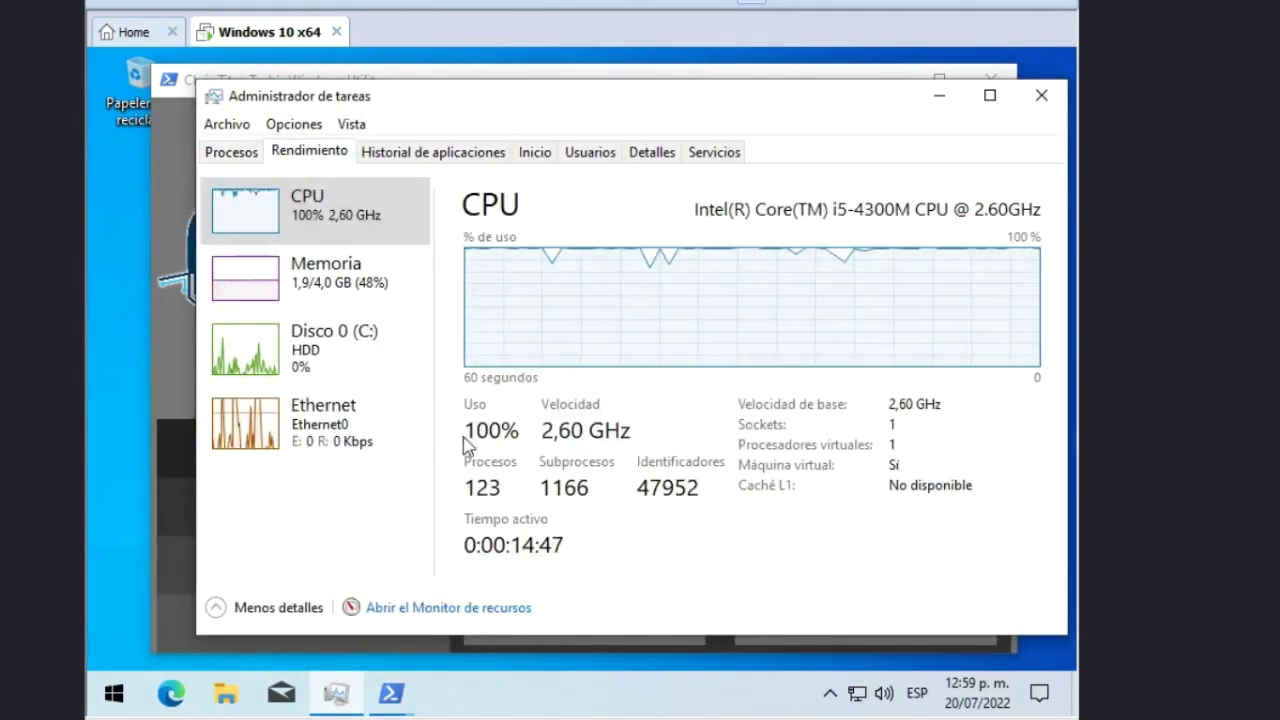
click(349, 298)
click(320, 345)
click(337, 218)
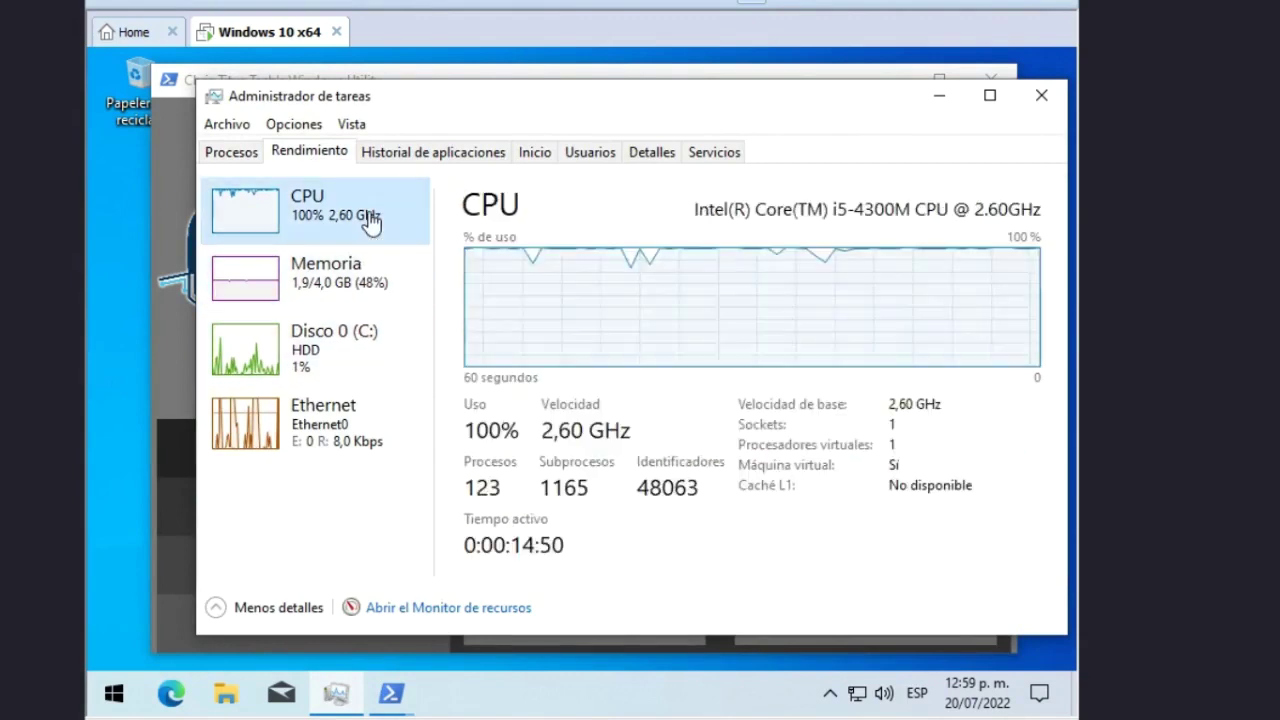
click(231, 152)
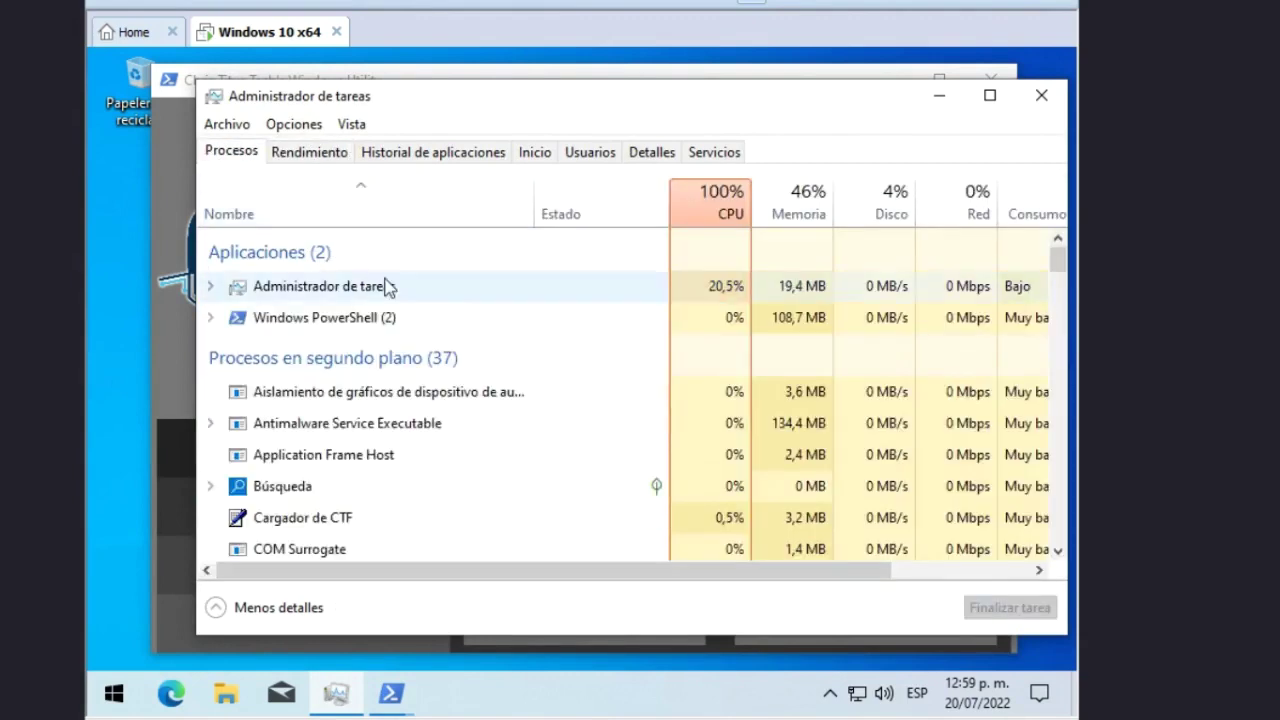
scroll(590, 421, down, 1)
scroll(590, 424, up, 1)
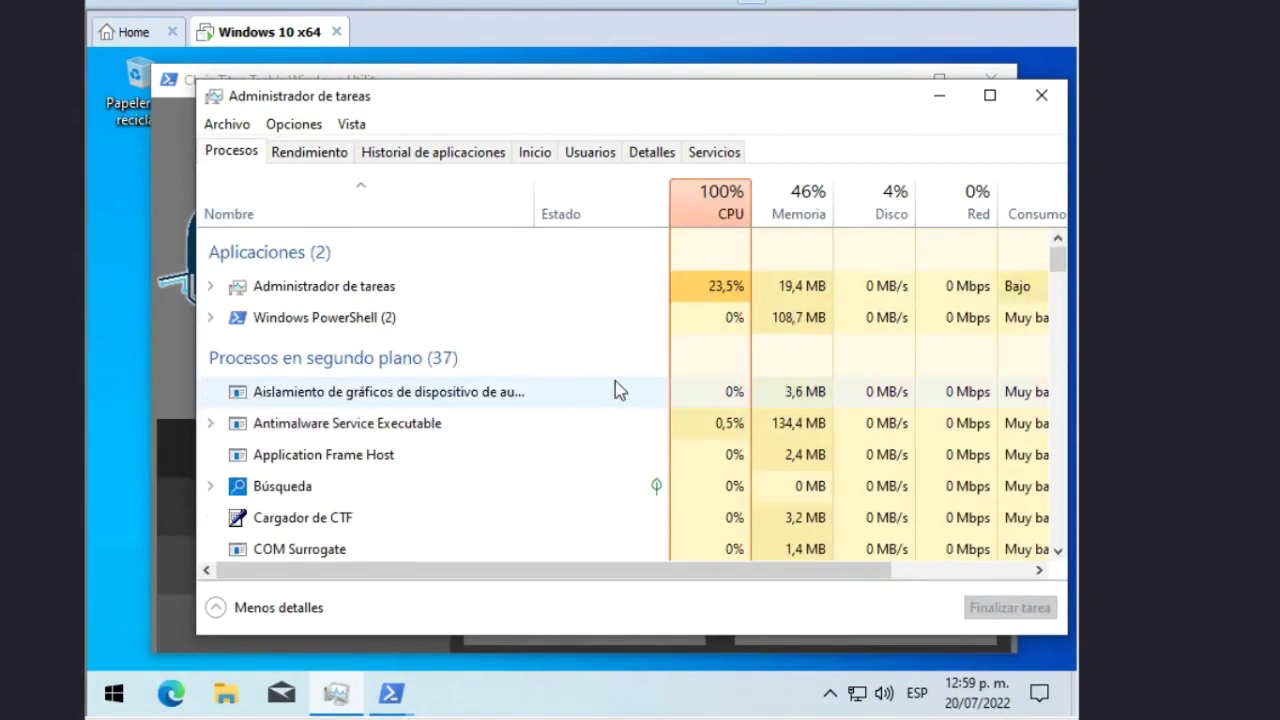
click(939, 95)
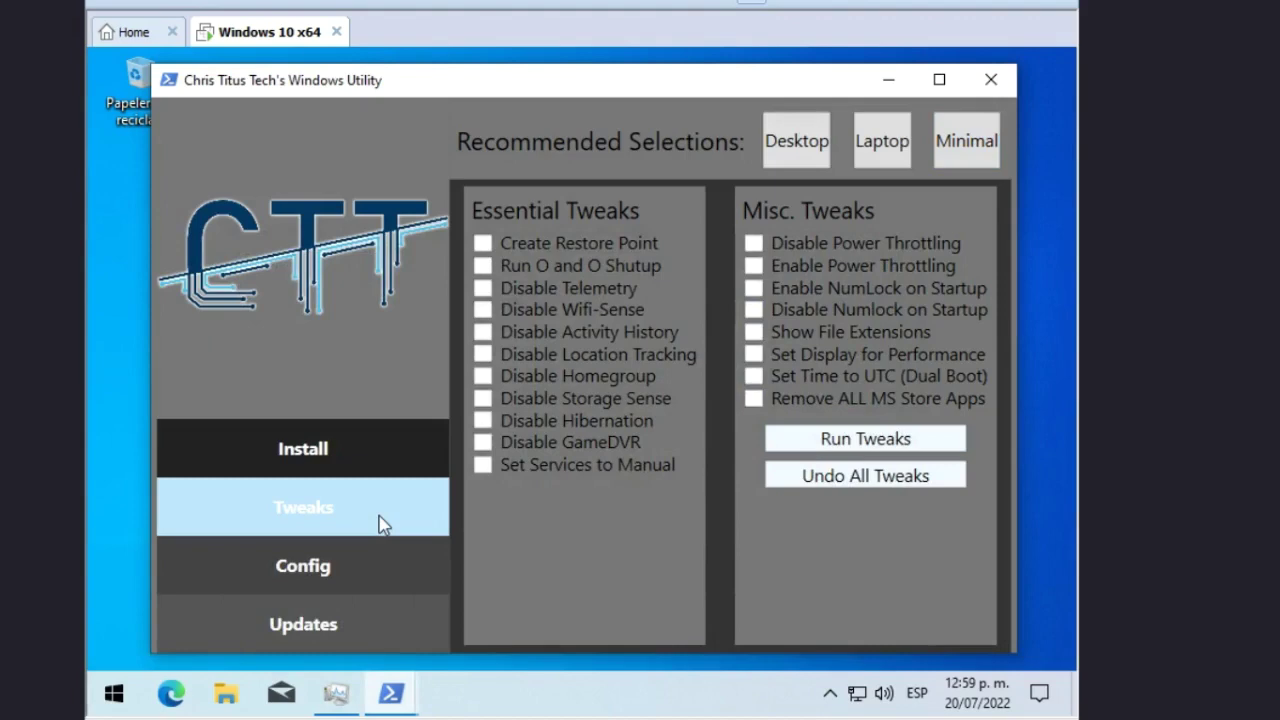
Open the utility's Config section, view the legacy Control Panel from it, and close the Control Panel
click(397, 569)
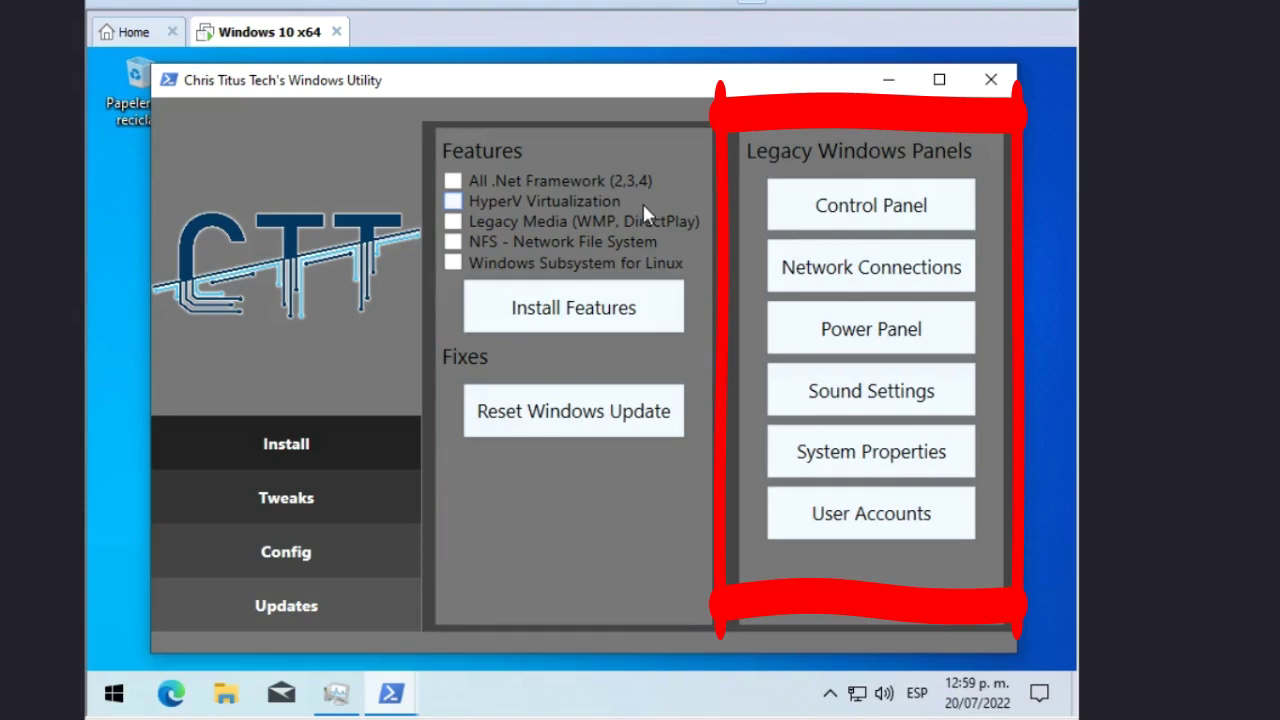
click(860, 208)
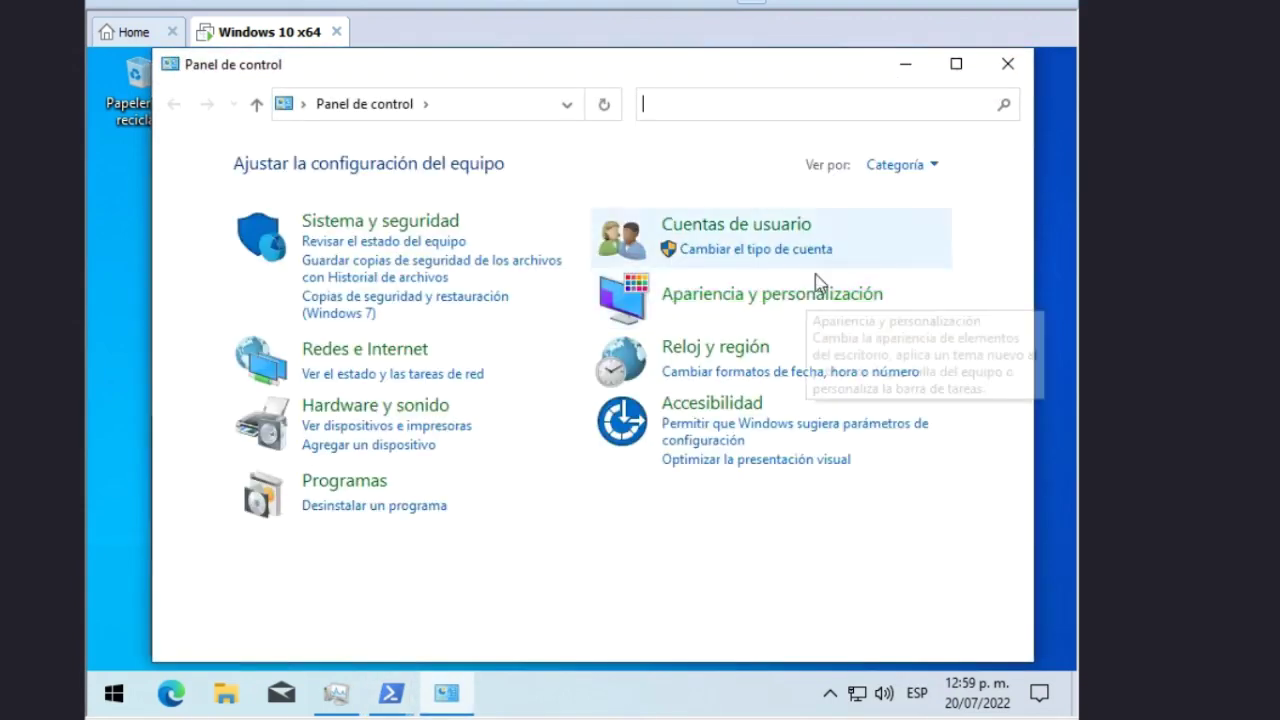
click(1008, 64)
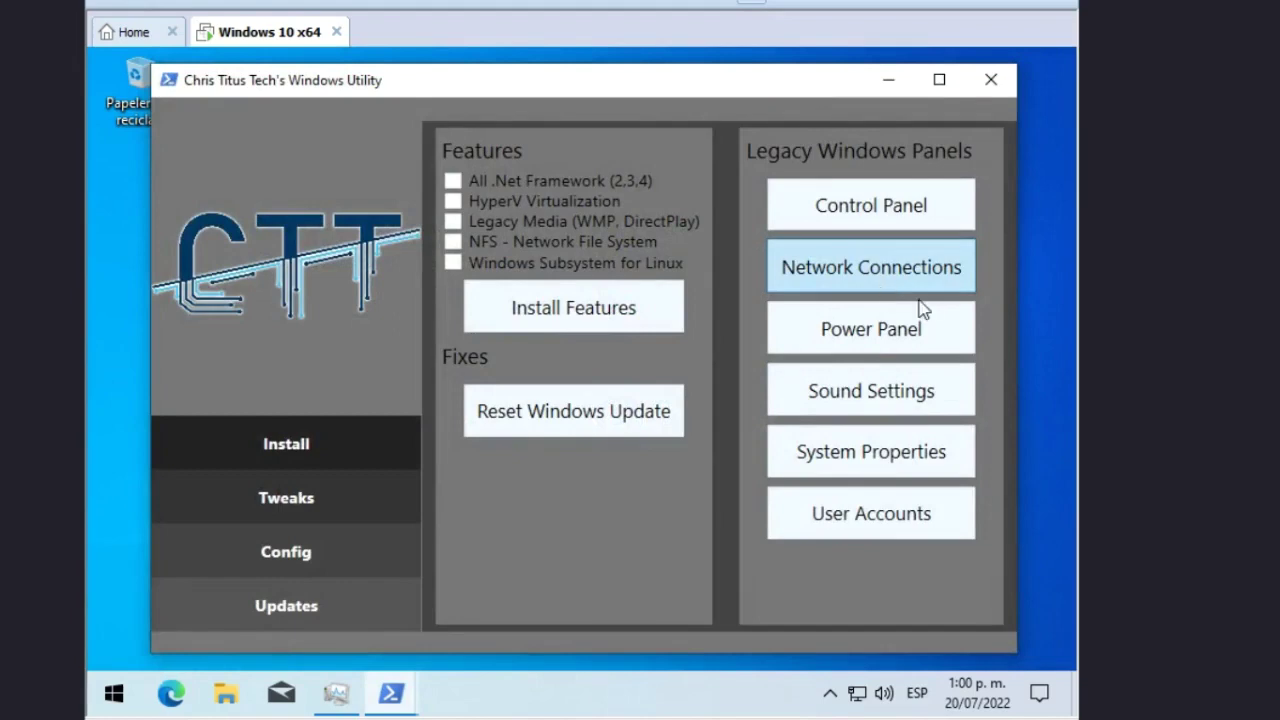
Apply the Security (Recommended) Settings from the utility's Updates section and acknowledge the message
click(340, 613)
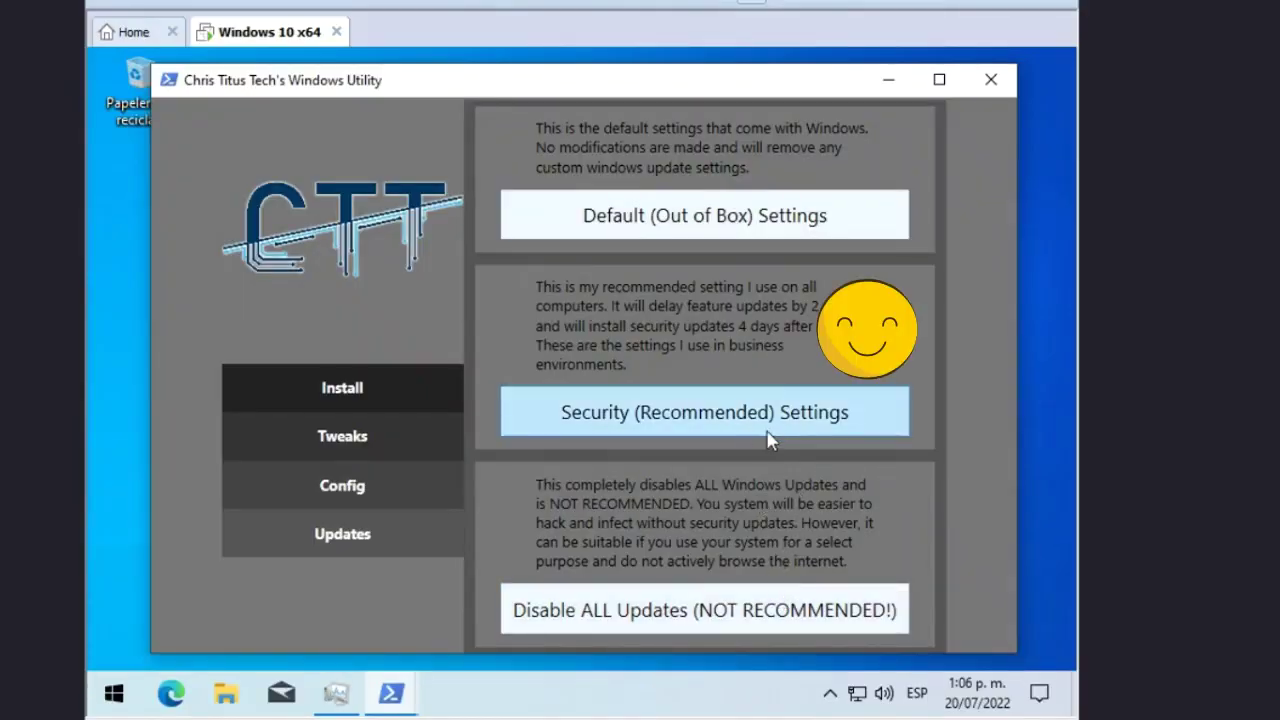
click(662, 420)
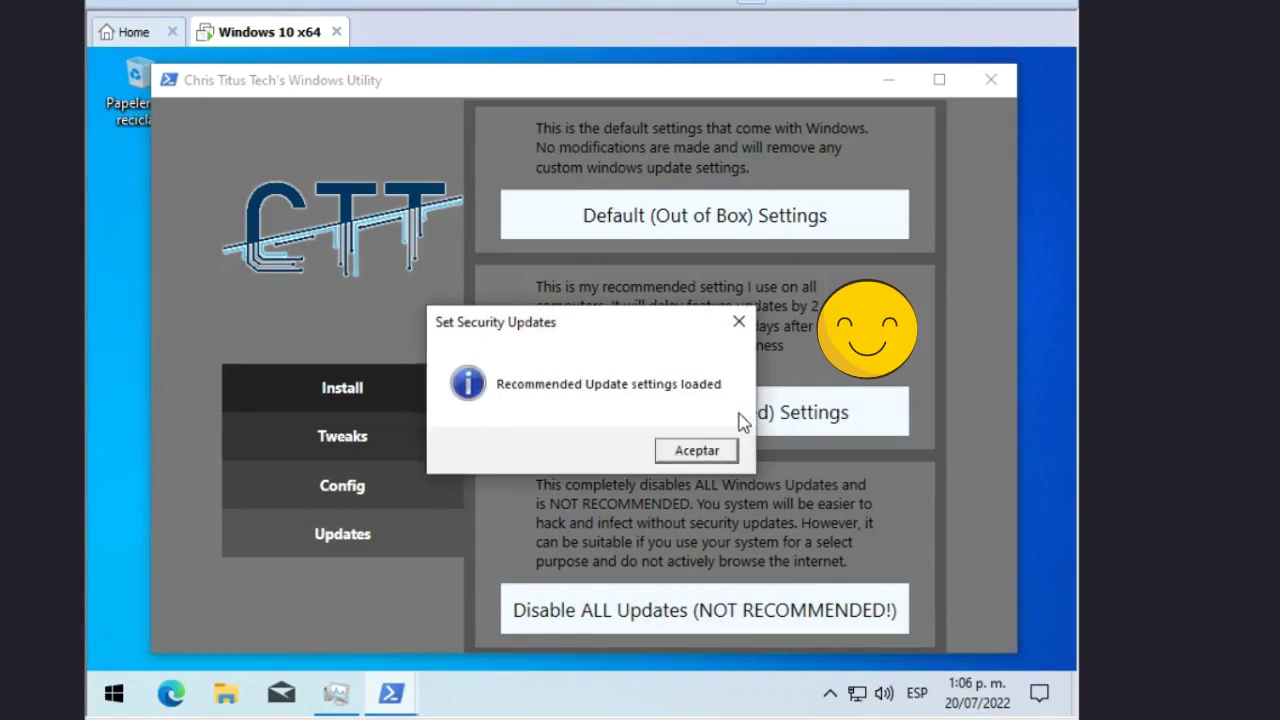
click(697, 452)
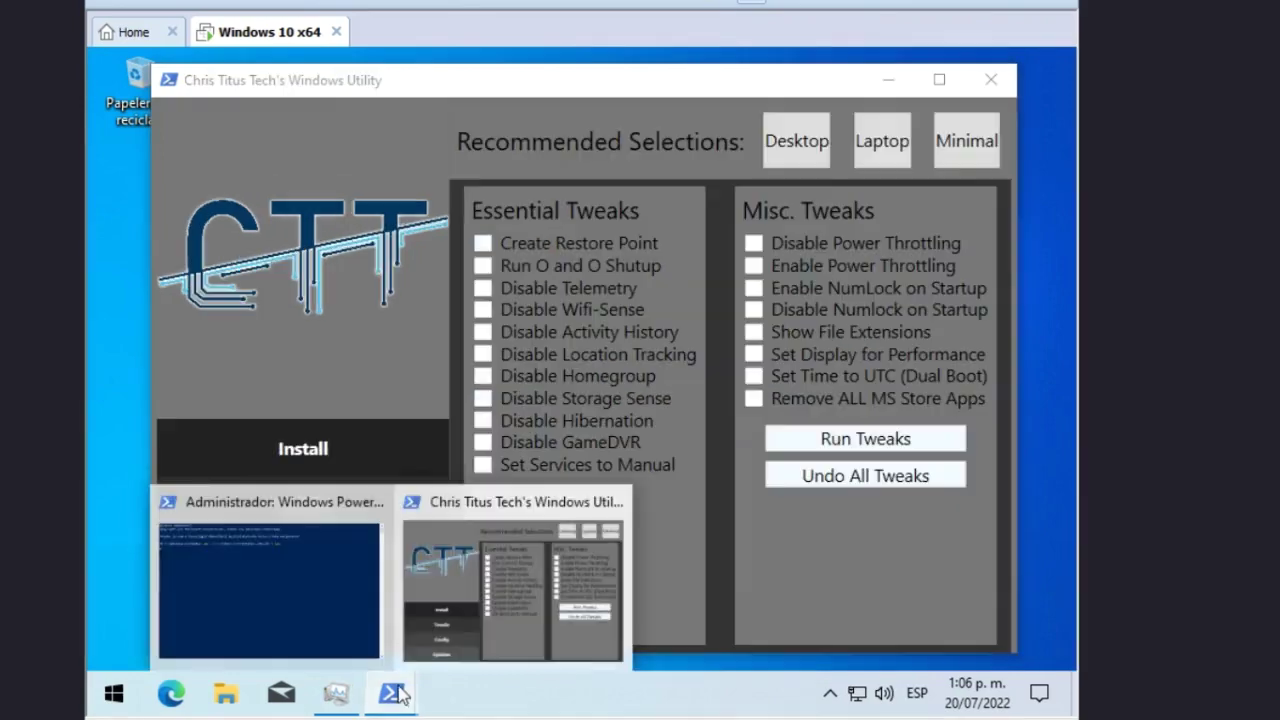
Review the log of applied tweaks in the administrator PowerShell window, back to the service startup changes, and minimize the window
click(262, 590)
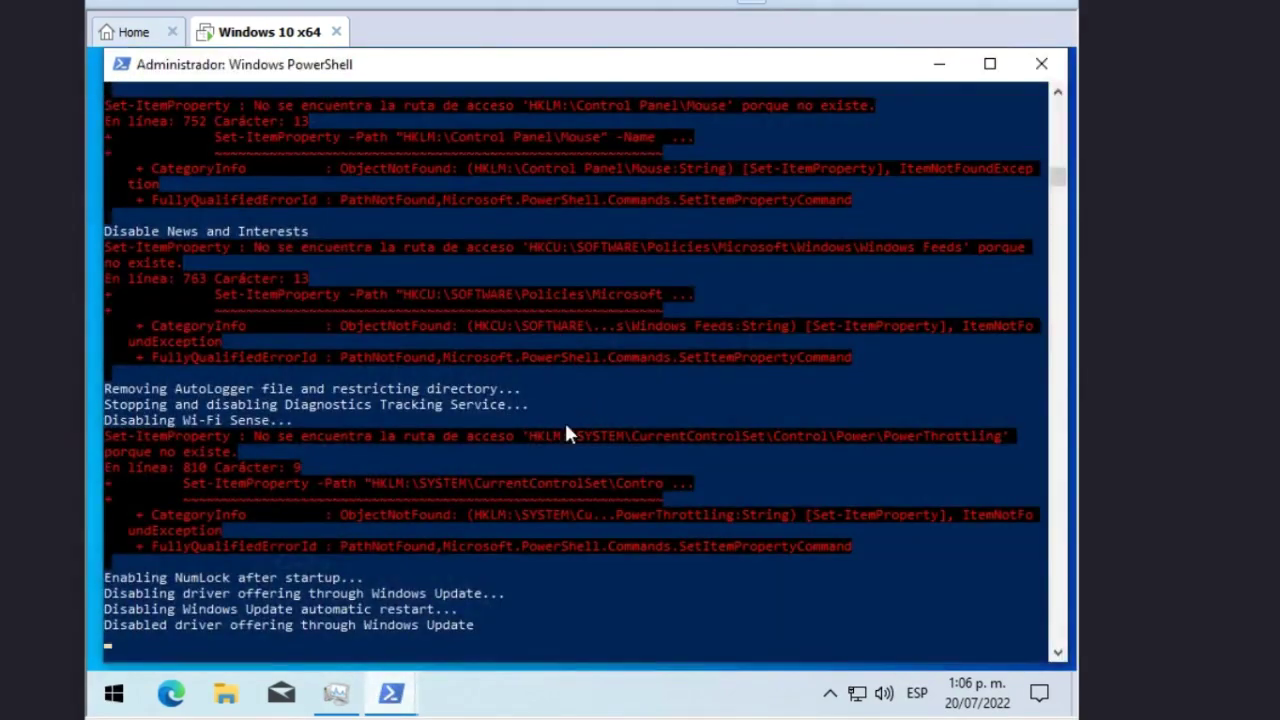
scroll(514, 445, up, 18)
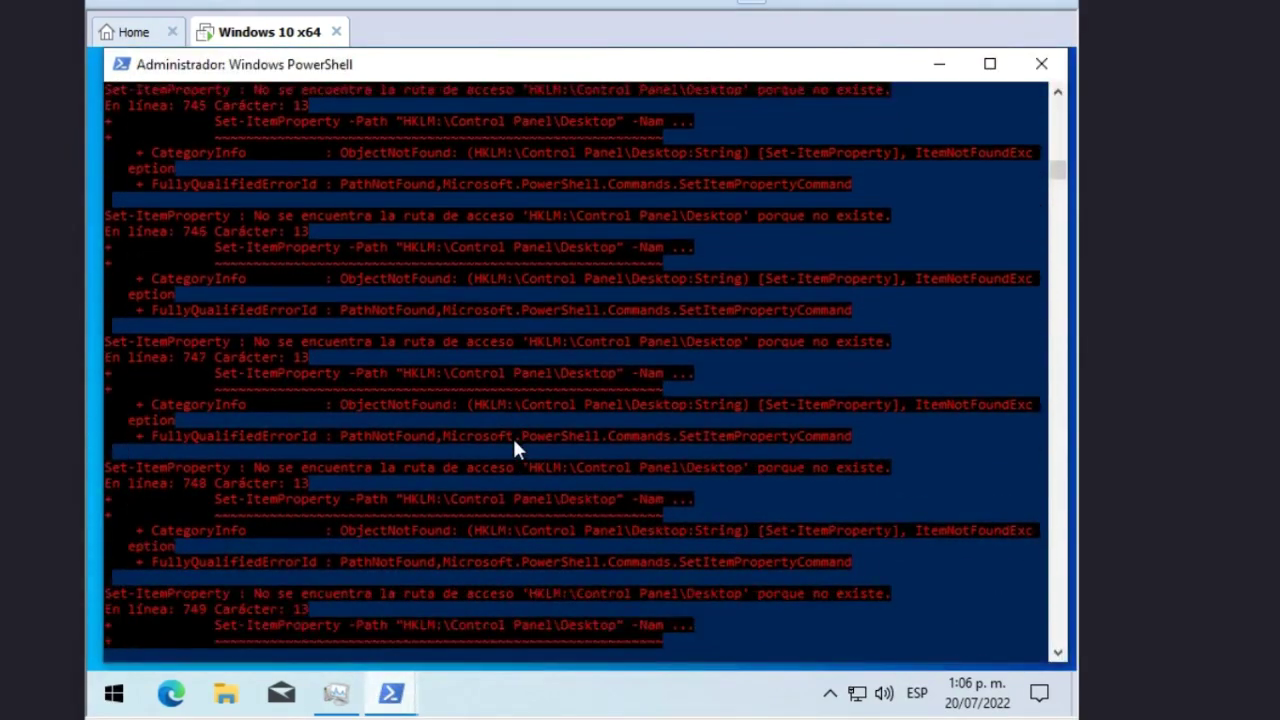
scroll(514, 445, up, 15)
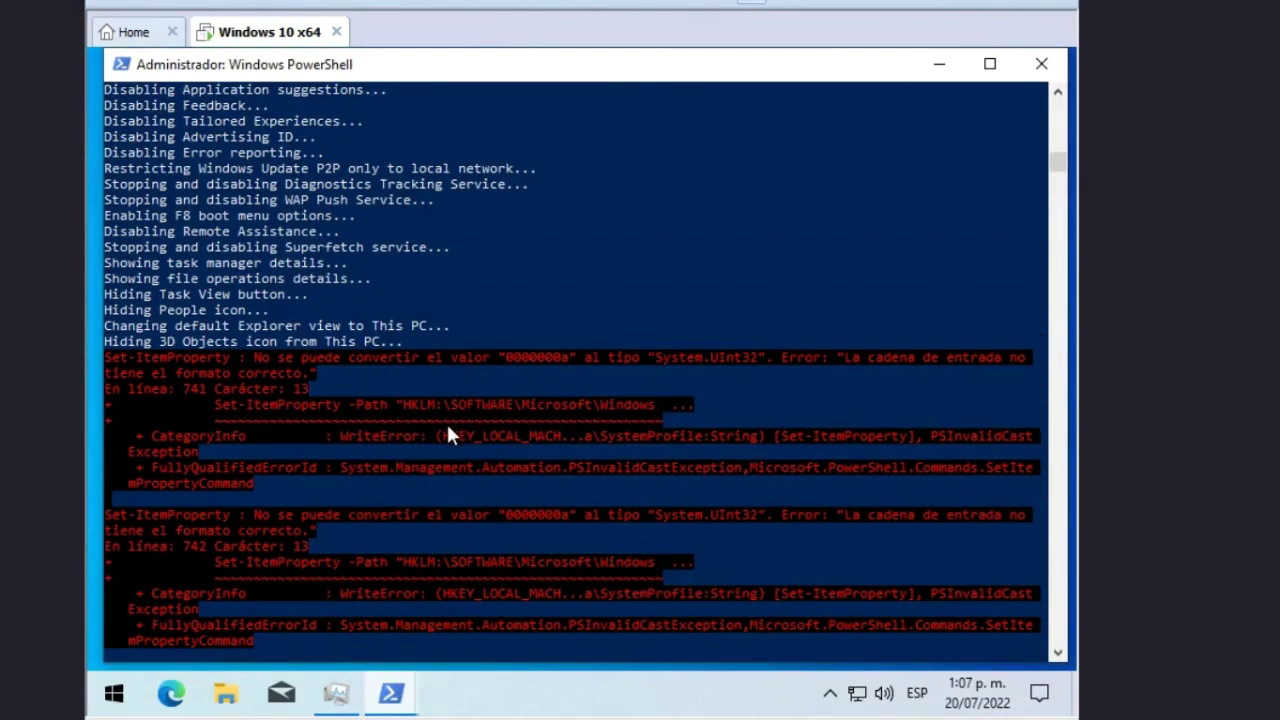
scroll(446, 421, up, 15)
scroll(448, 425, up, 15)
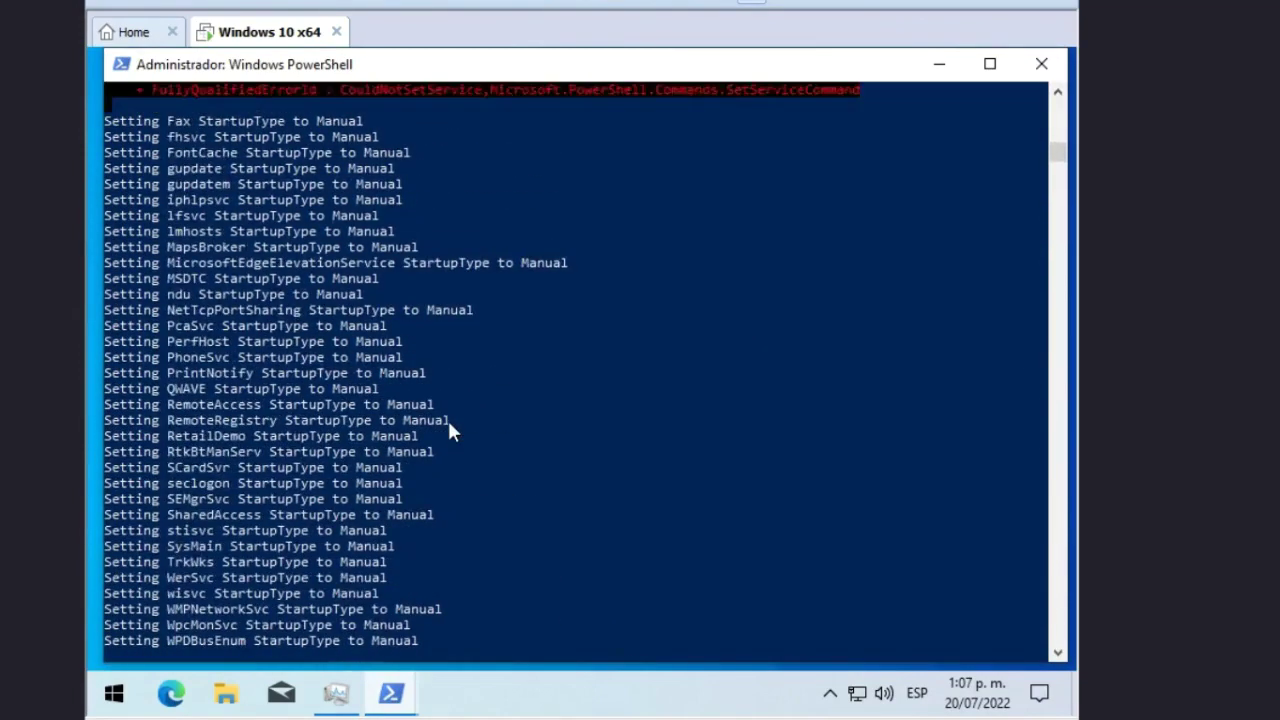
scroll(448, 428, up, 2)
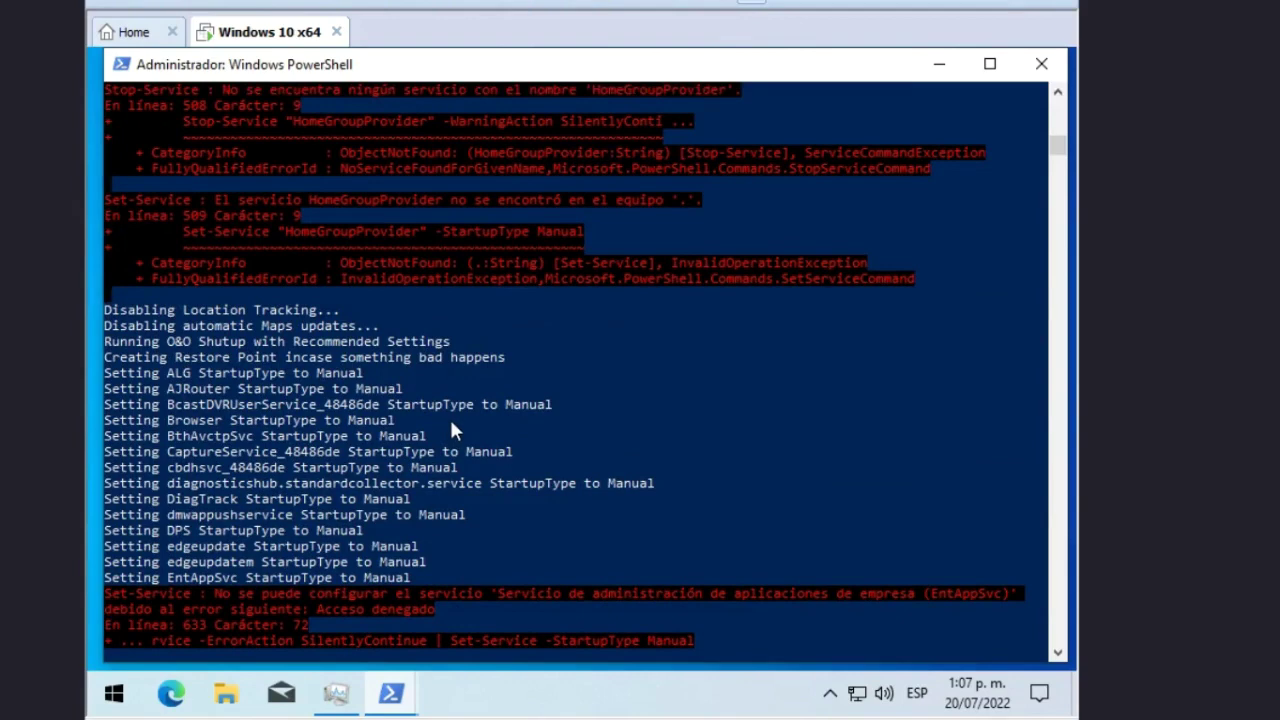
click(939, 64)
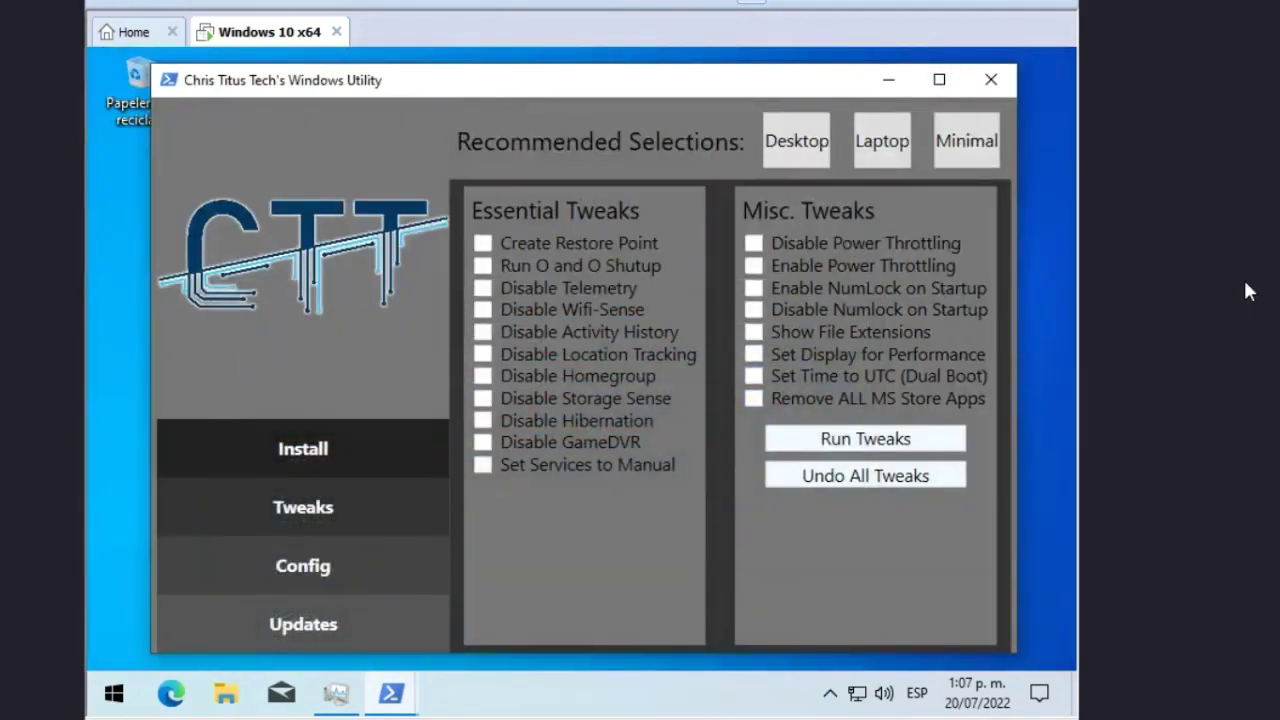
mouse_move(391, 700)
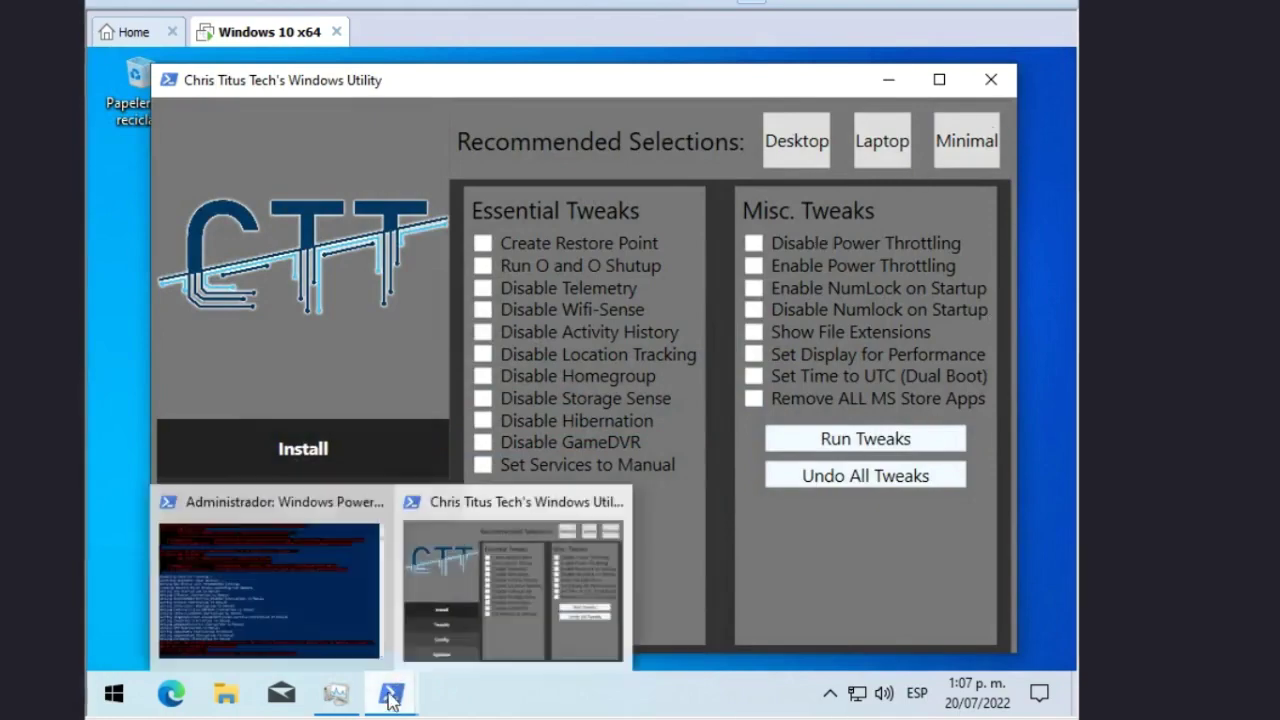
click(304, 620)
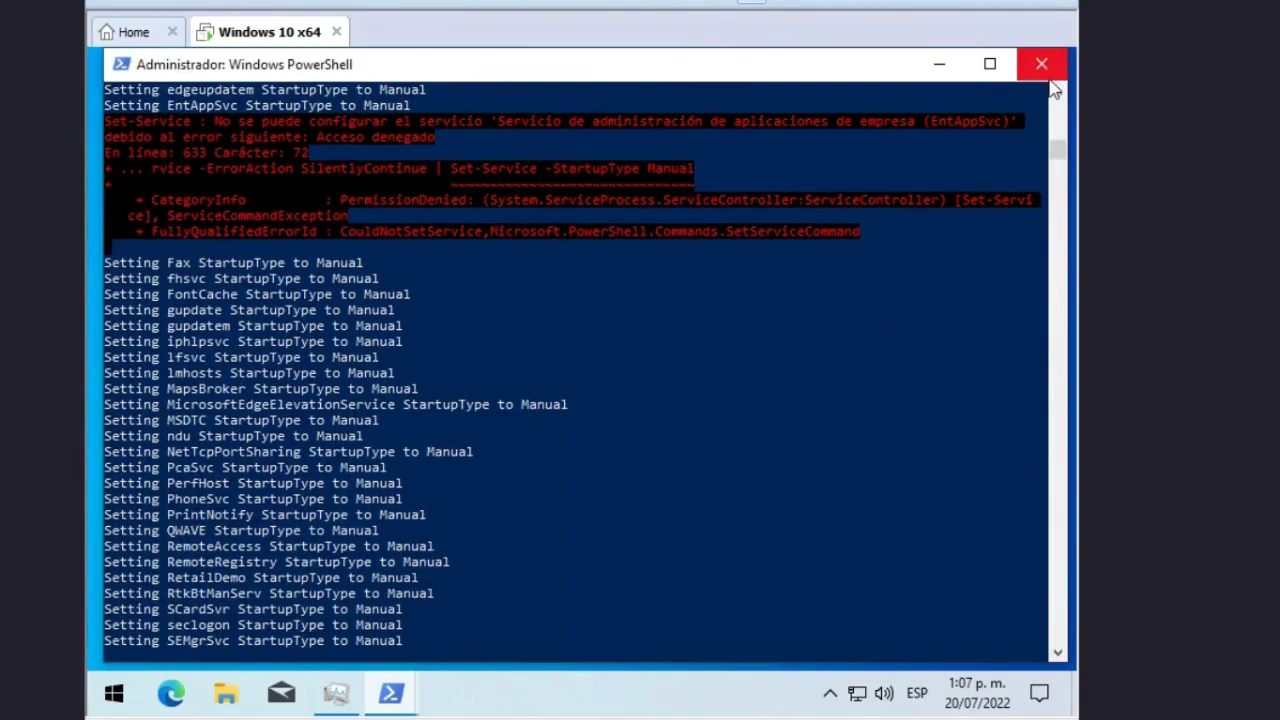
click(939, 64)
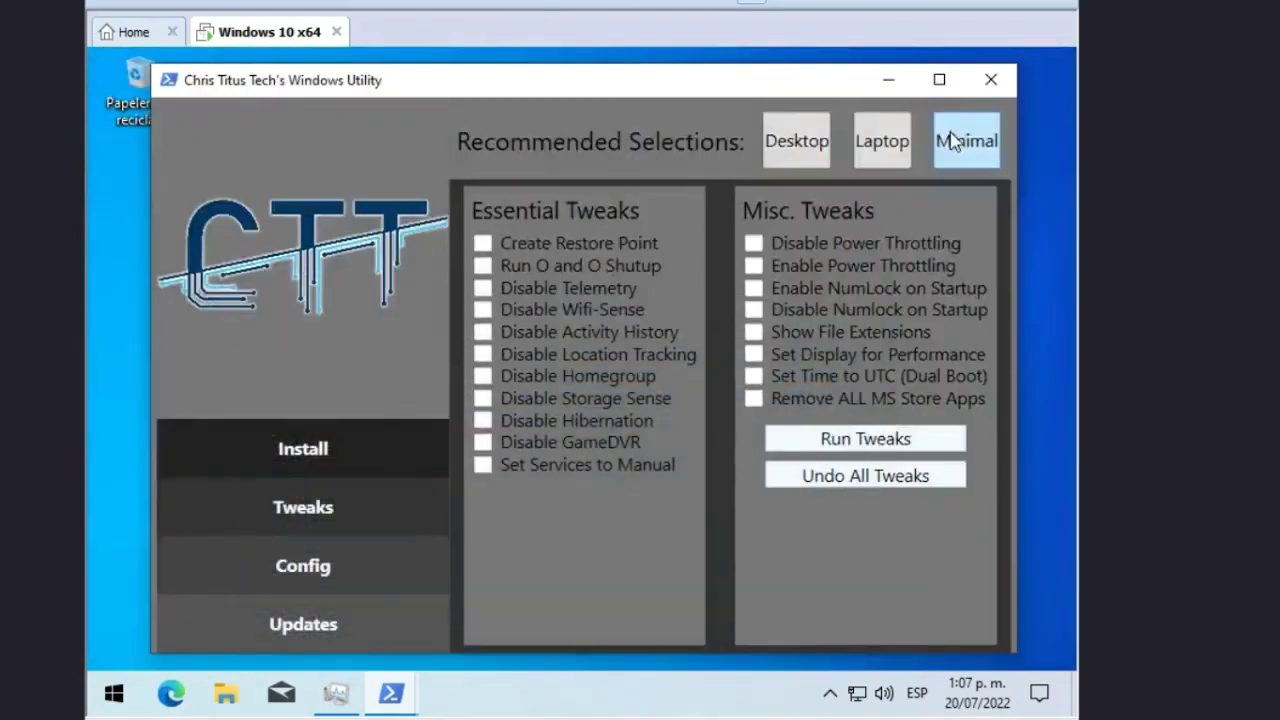
Close the Chris Titus Tech utility and the PowerShell window, leaving Task Manager open
click(992, 82)
click(338, 690)
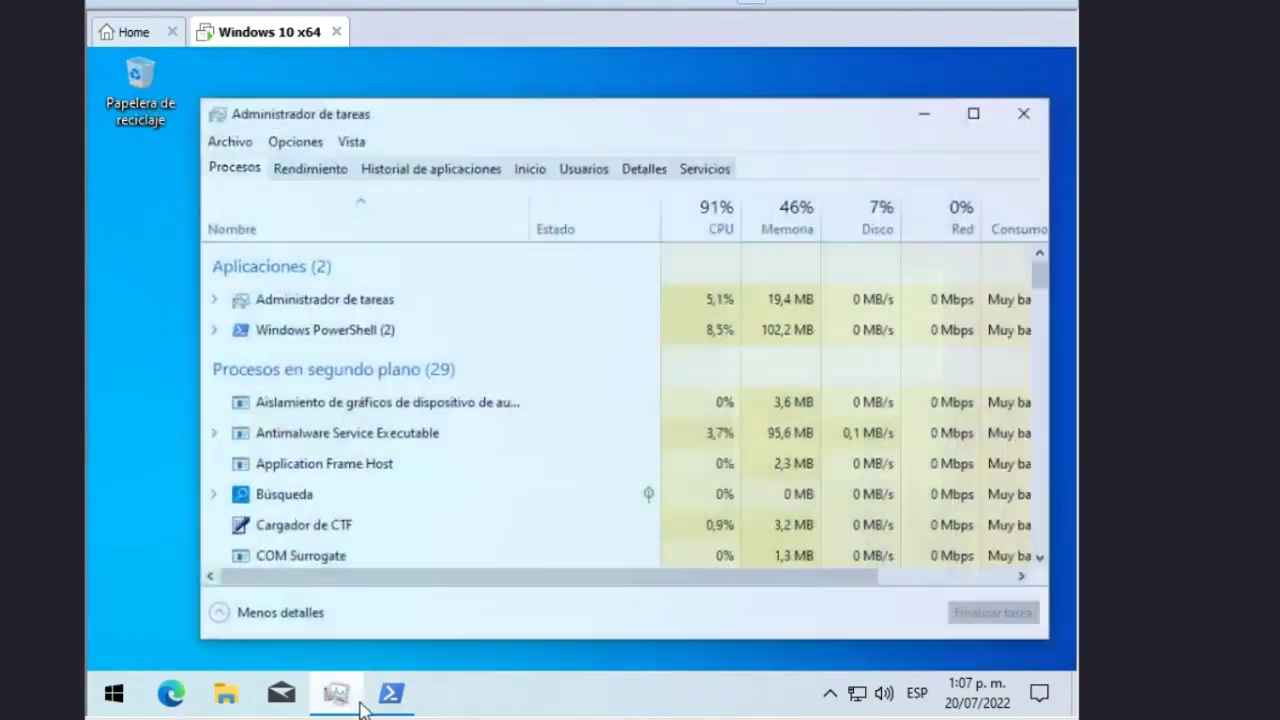
click(391, 692)
scroll(892, 382, down, 2)
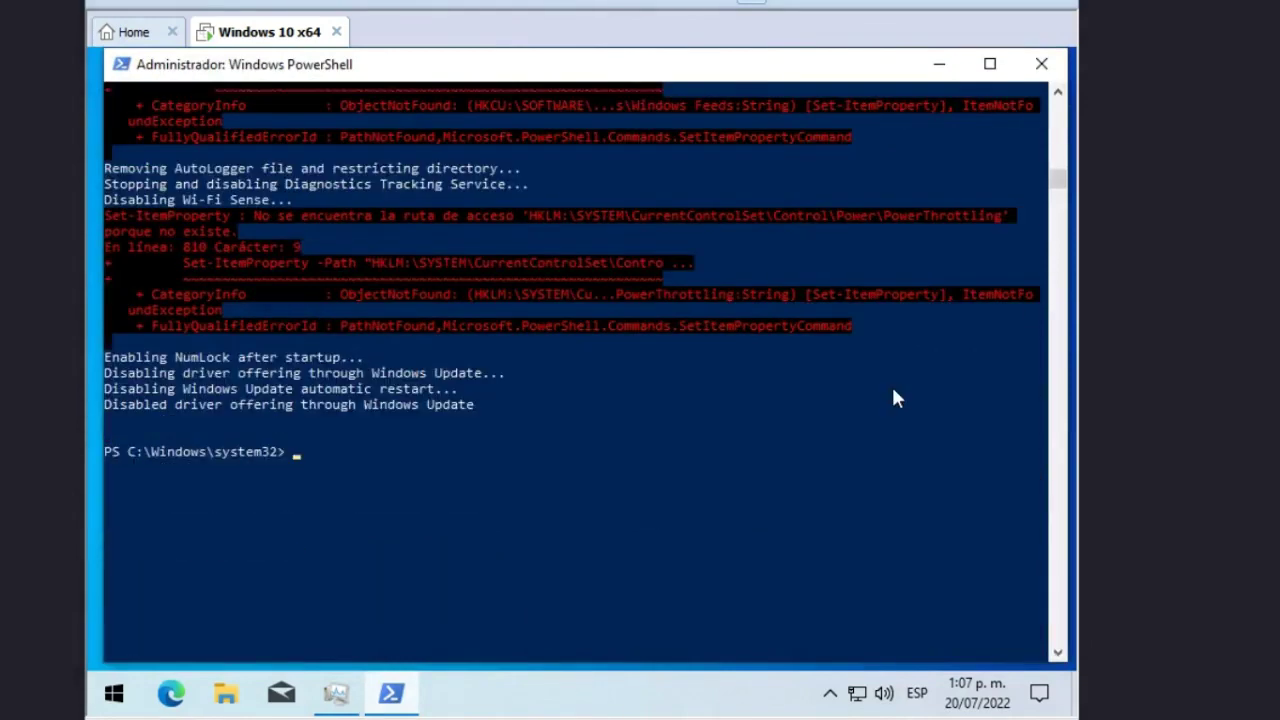
click(1041, 63)
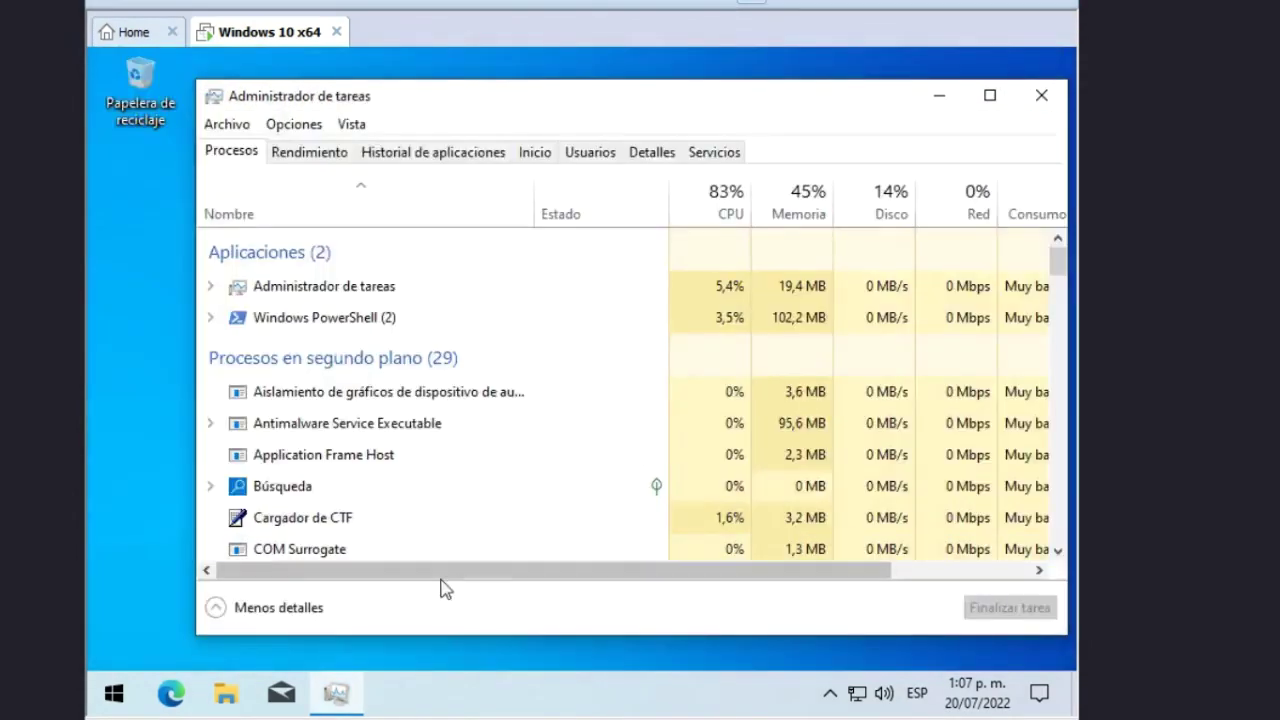
Examine the performance figures and the running processes in Task Manager after the tweaks, and close it
click(309, 155)
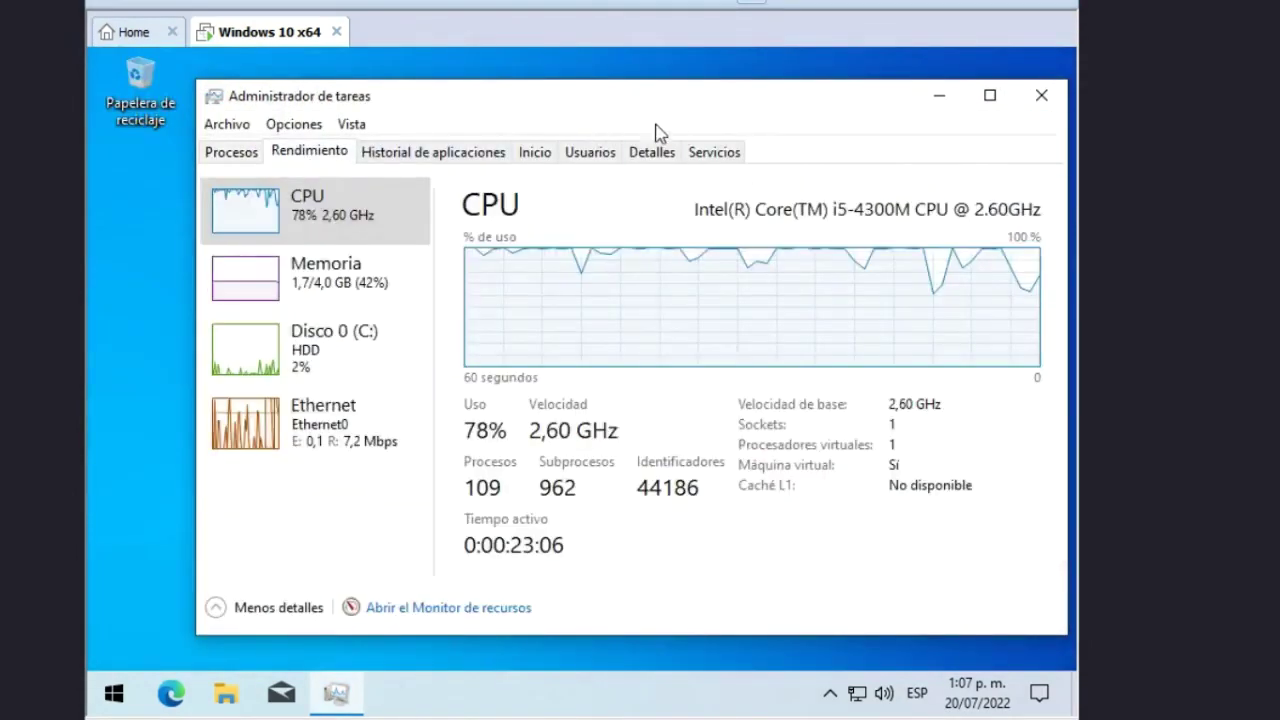
drag(767, 96, 707, 96)
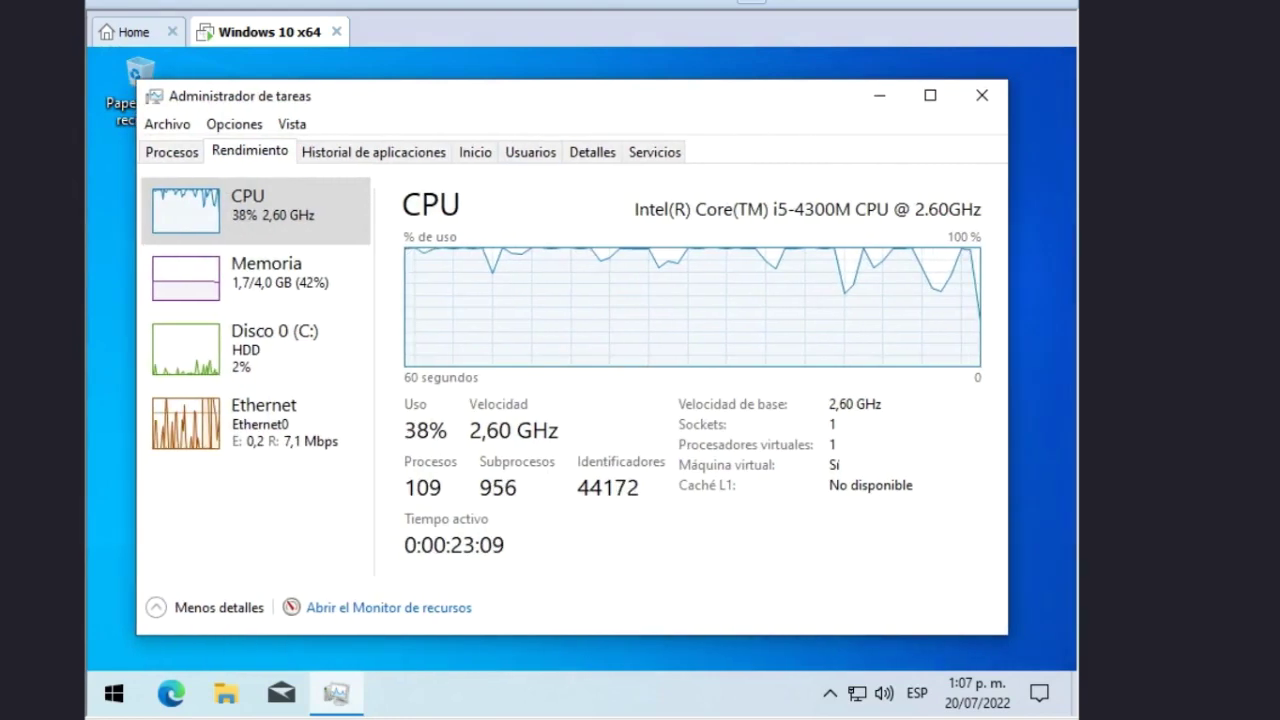
click(283, 290)
click(195, 157)
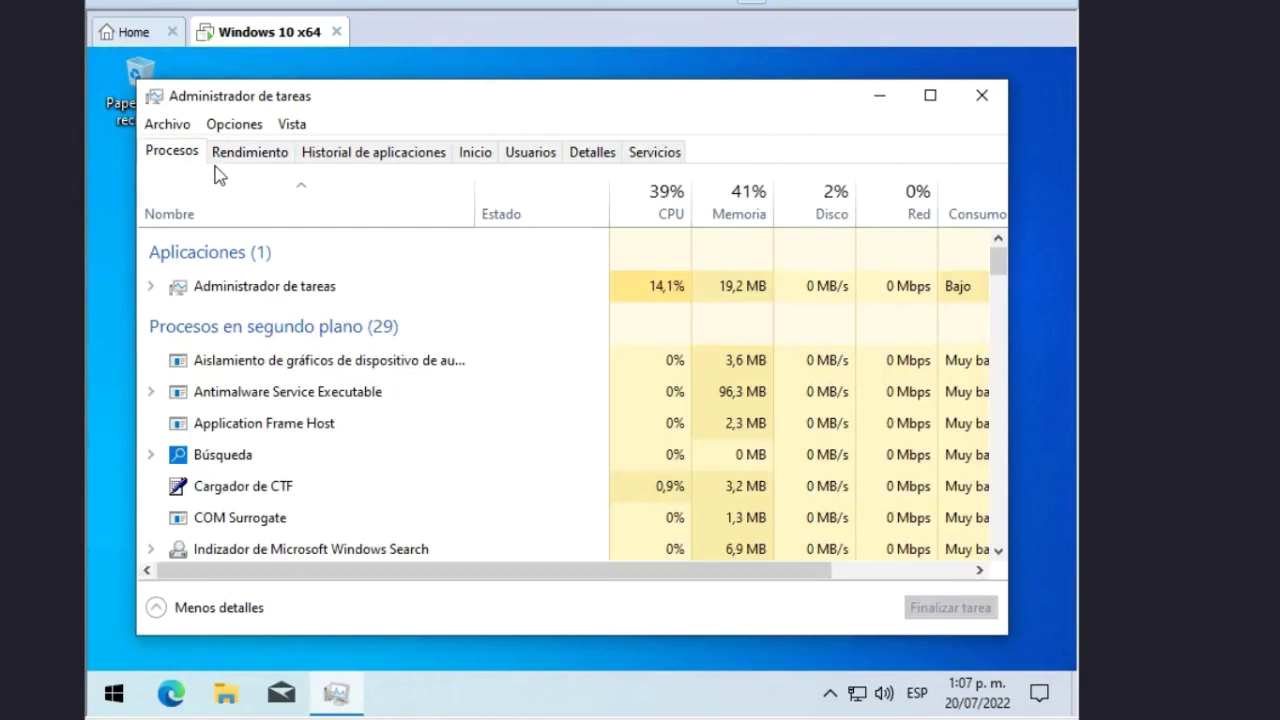
scroll(413, 430, down, 2)
scroll(413, 430, up, 2)
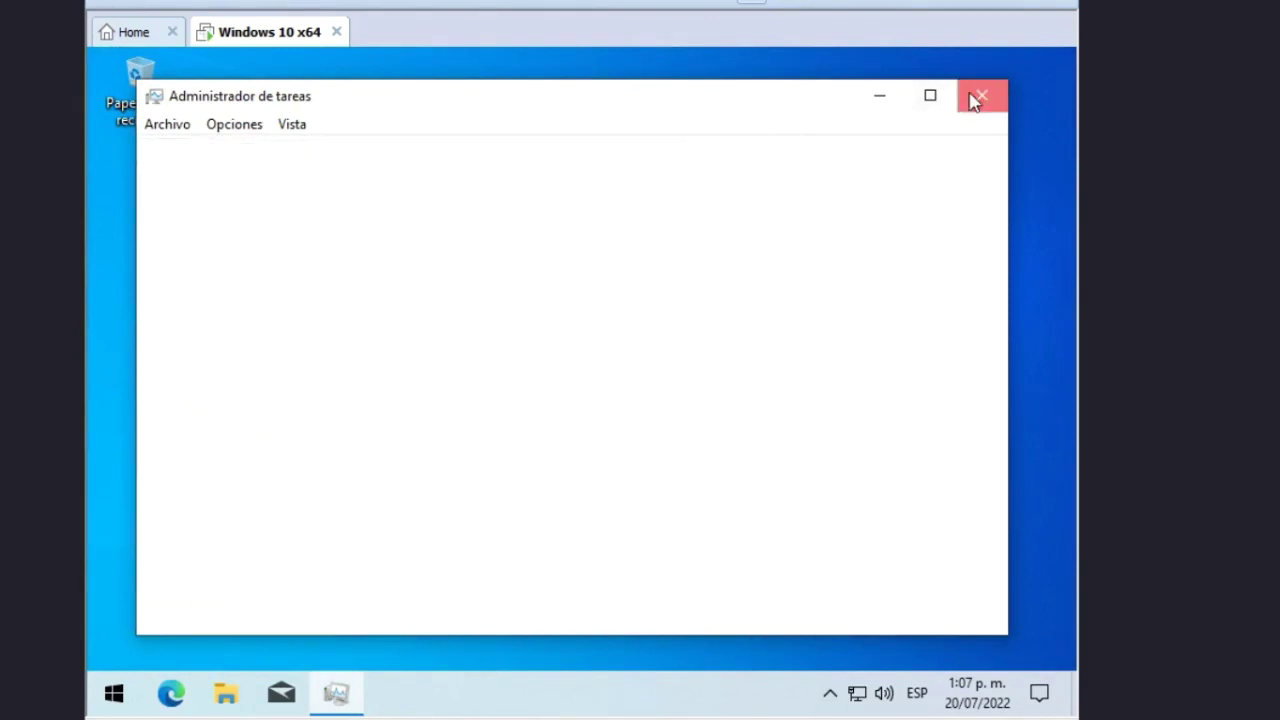
click(981, 95)
Restart the Windows 10 virtual machine
click(113, 693)
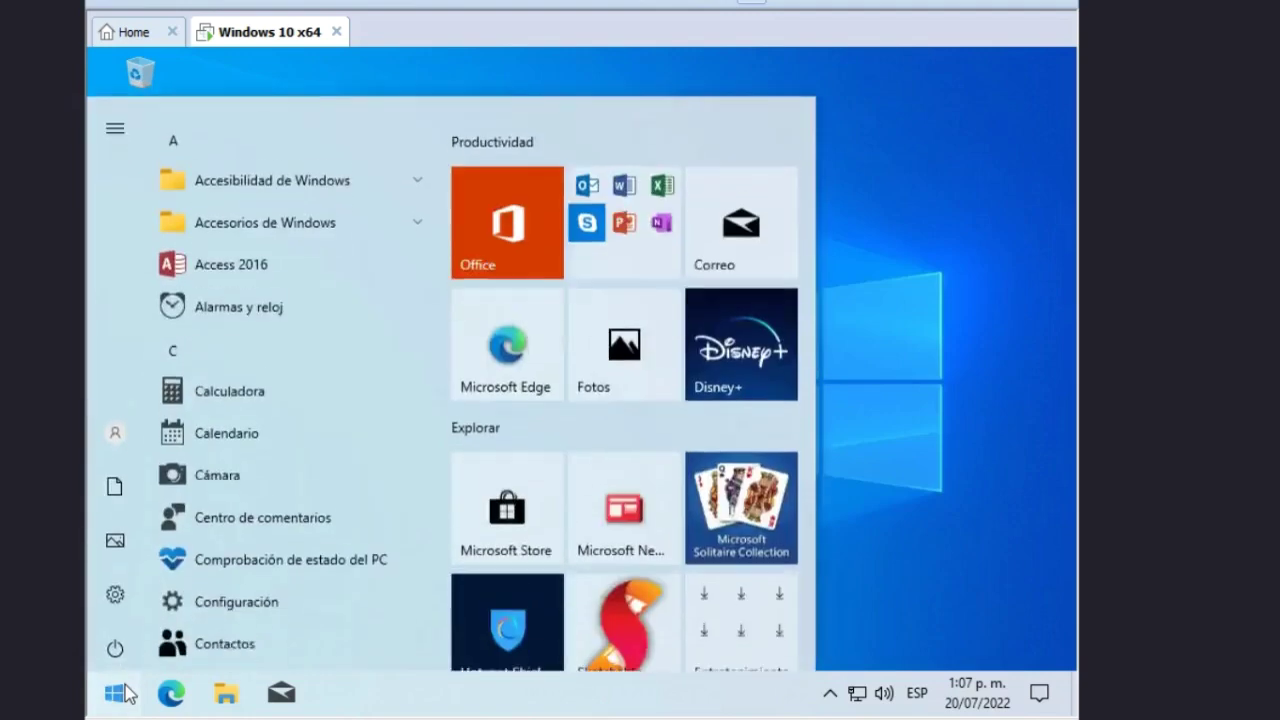
click(118, 647)
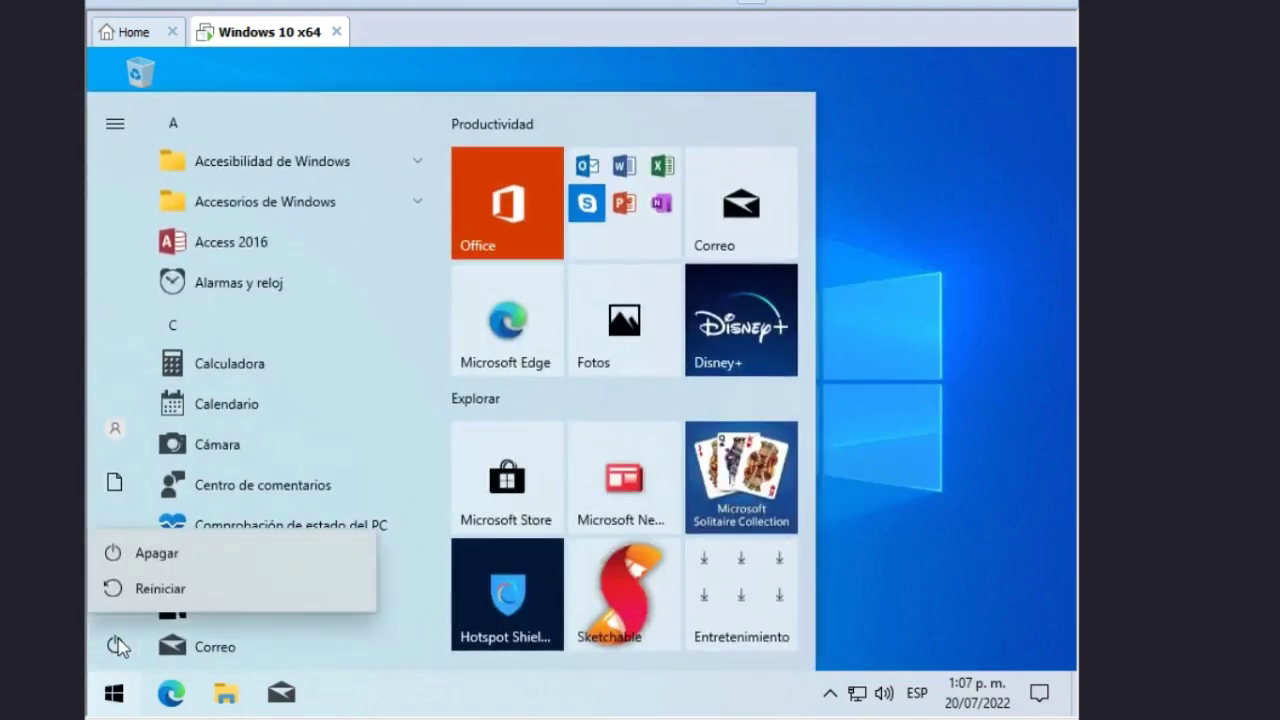
click(200, 590)
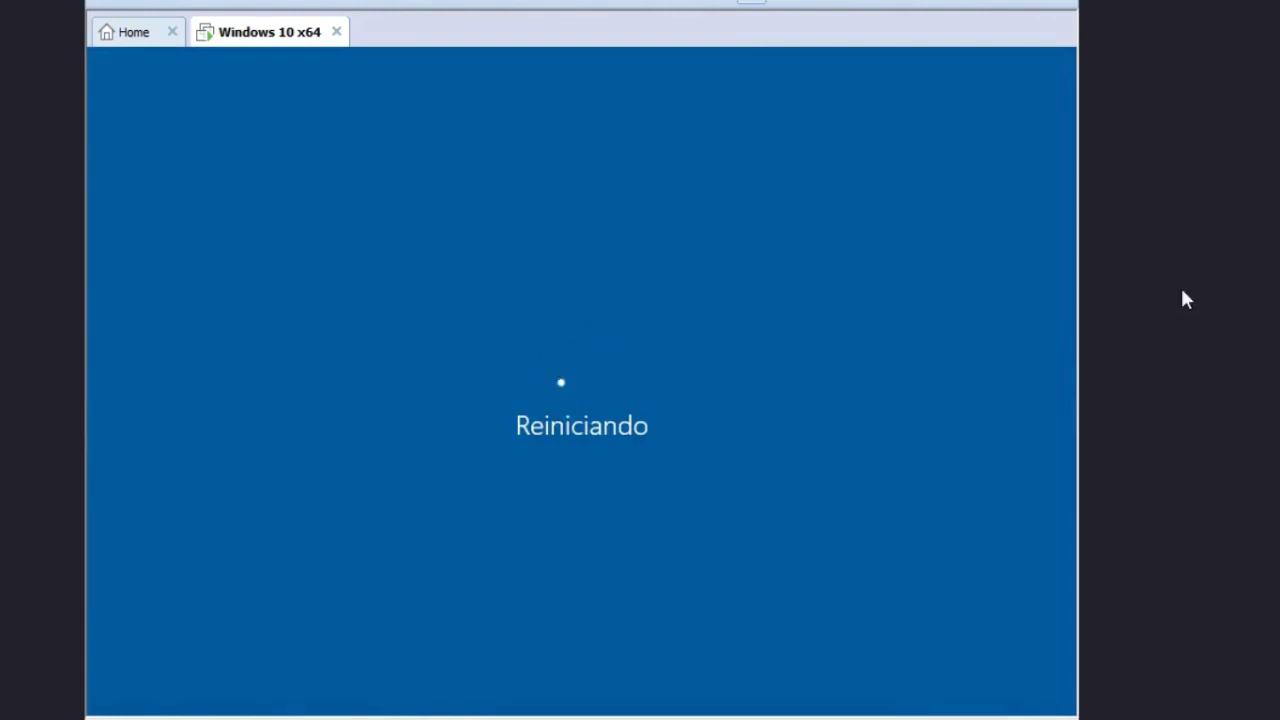
right_click(1150, 258)
click(1203, 326)
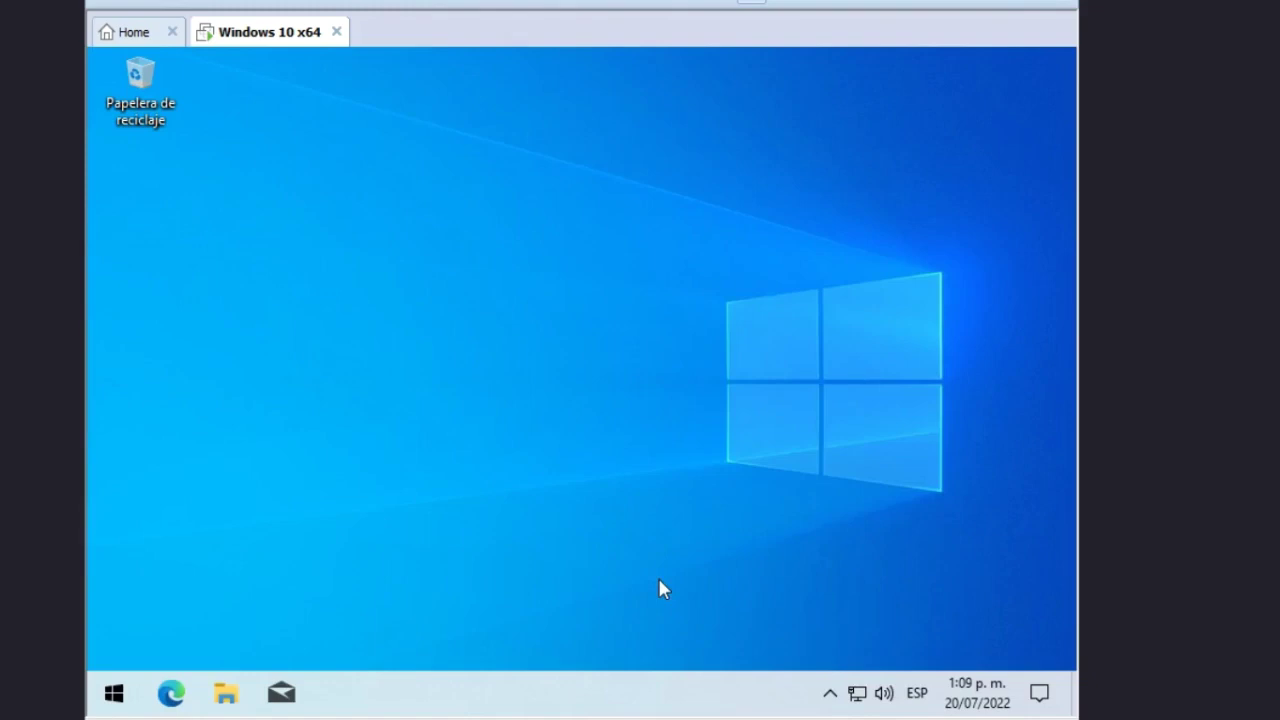
Open Task Manager maximized in the restarted virtual machine and inspect its memory and CPU performance graphs
key(ctrl+shift+Escape)
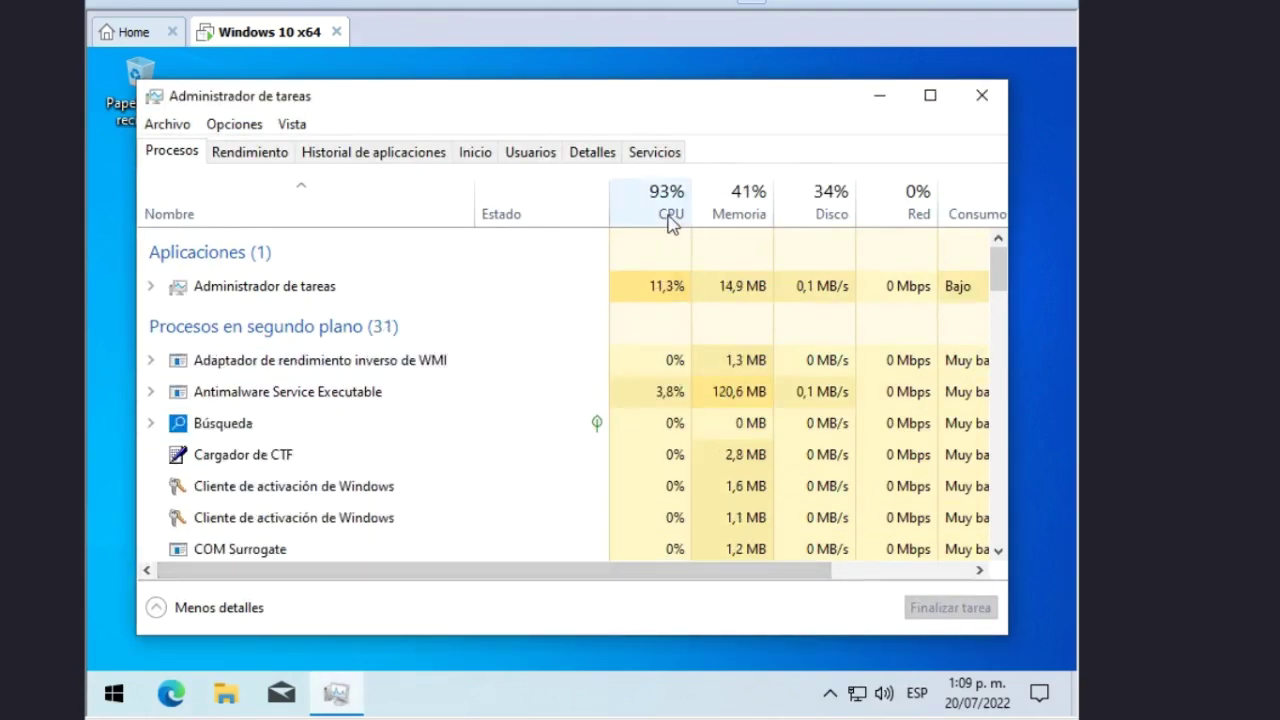
click(929, 97)
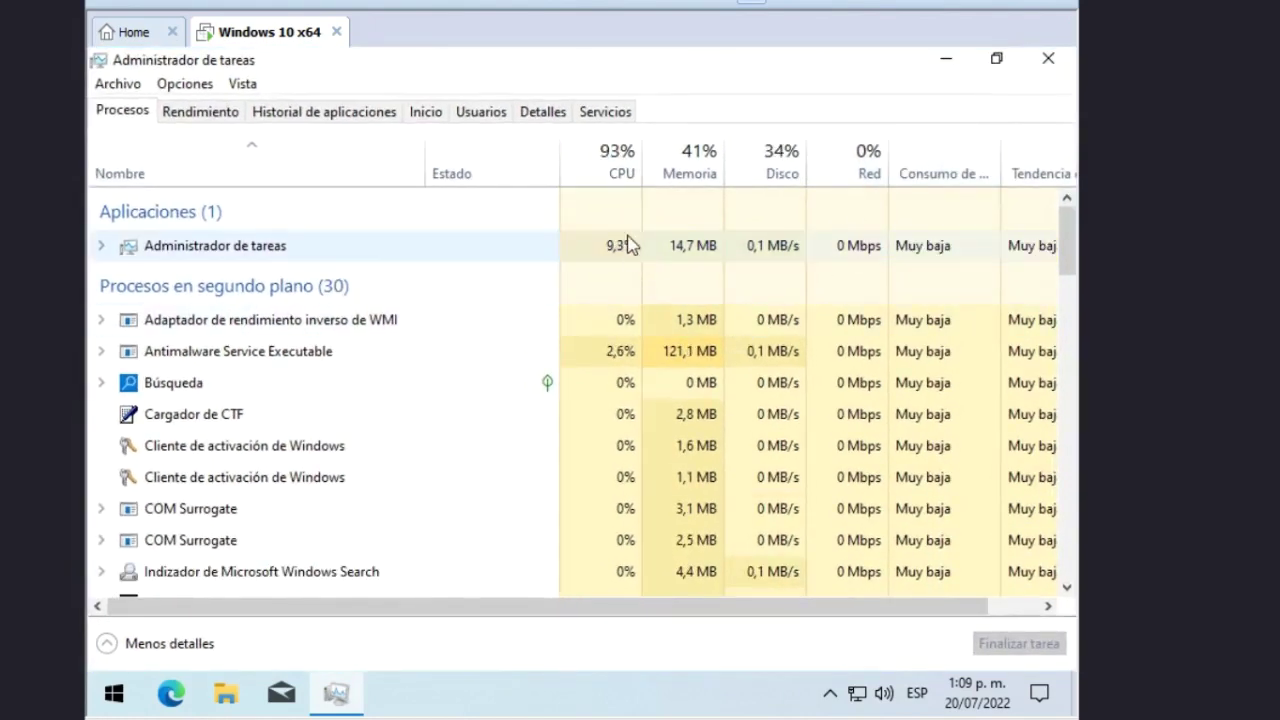
click(617, 163)
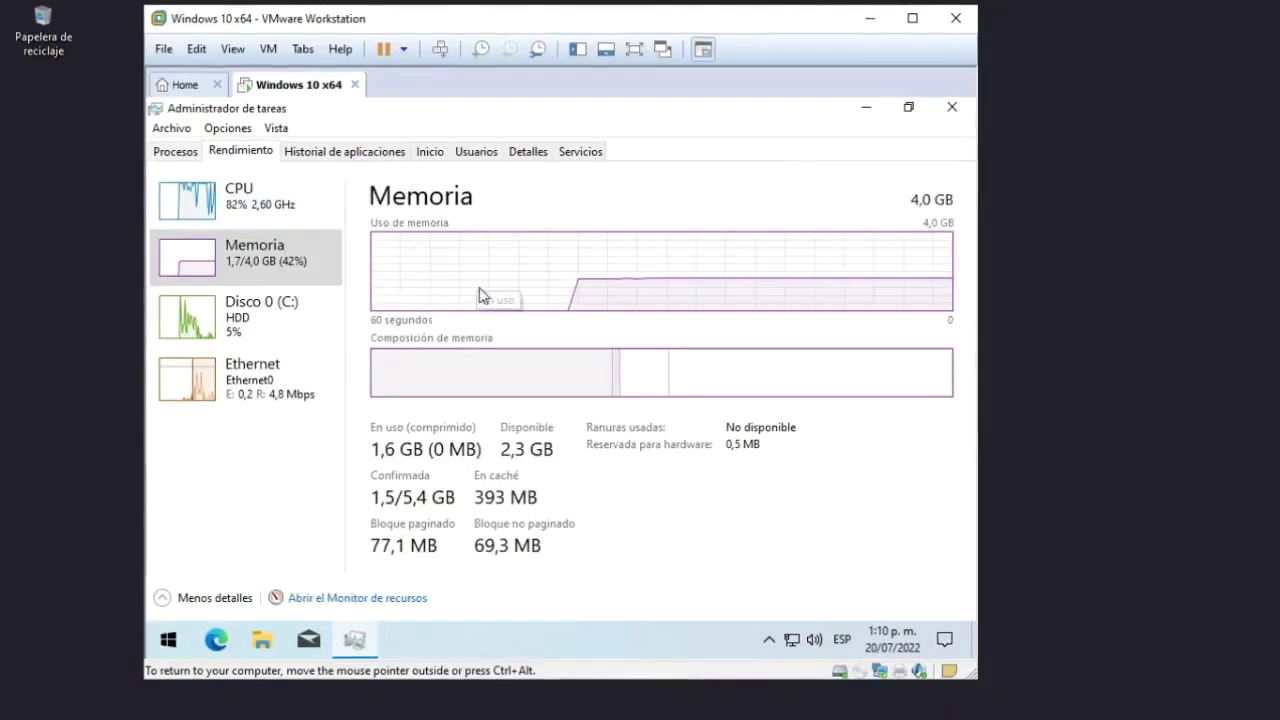
click(294, 210)
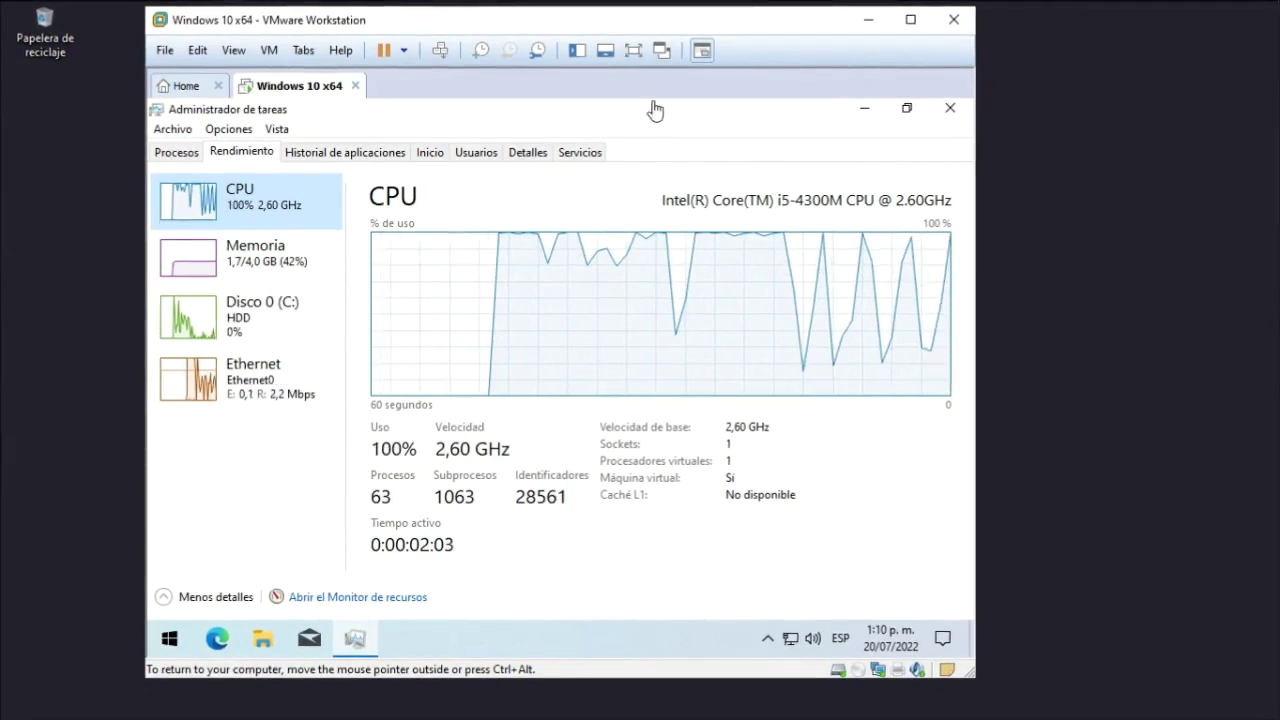
Show the virtual machine in full screen and examine the memory, disk and Ethernet performance graphs in Task Manager
click(632, 55)
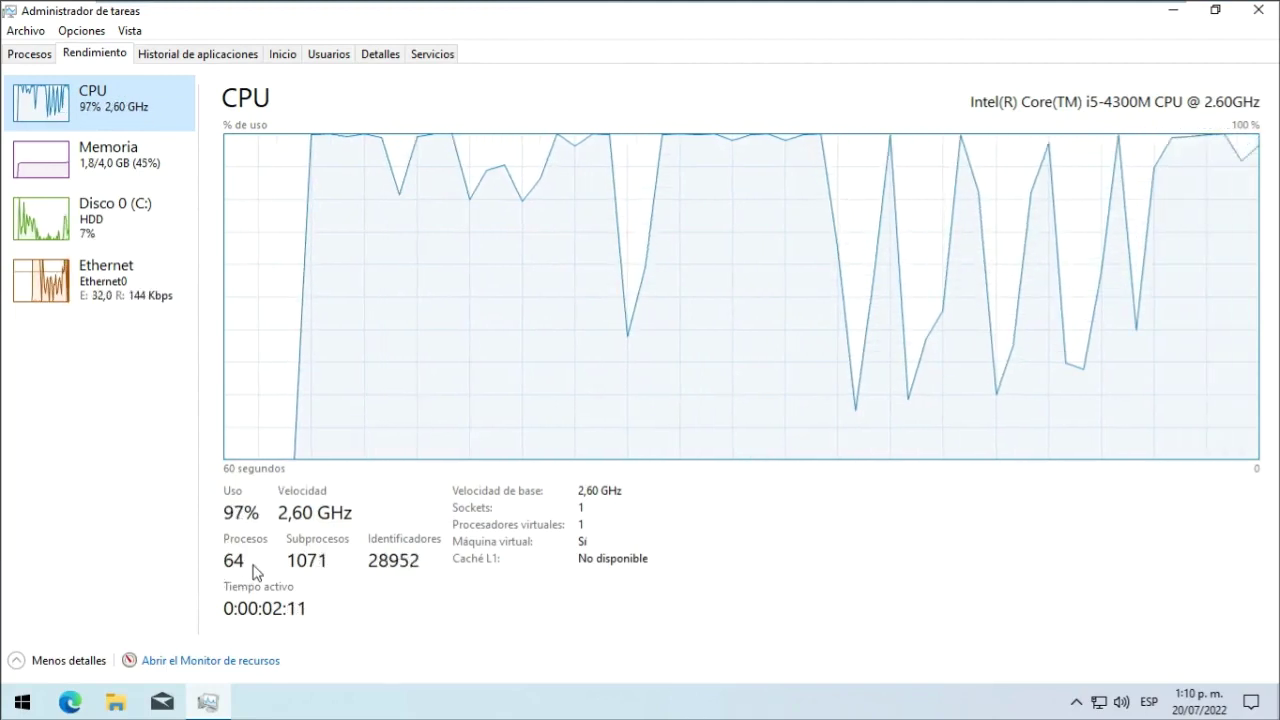
click(148, 169)
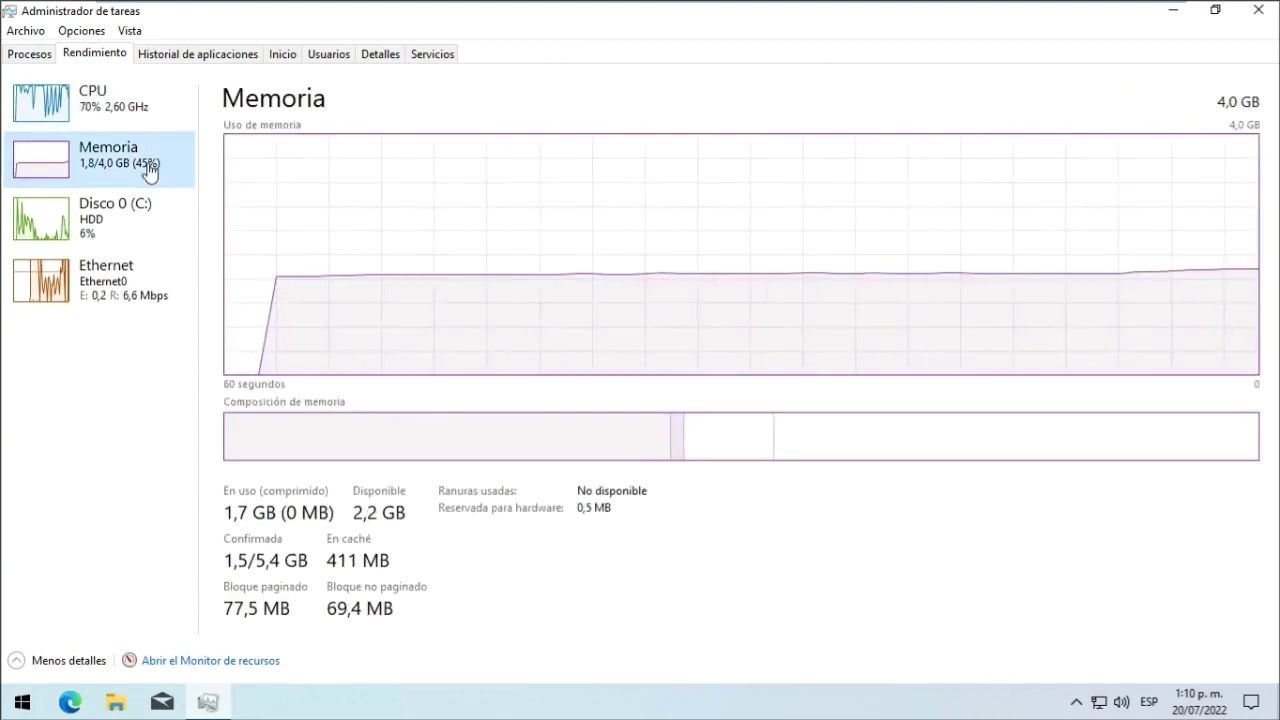
click(132, 232)
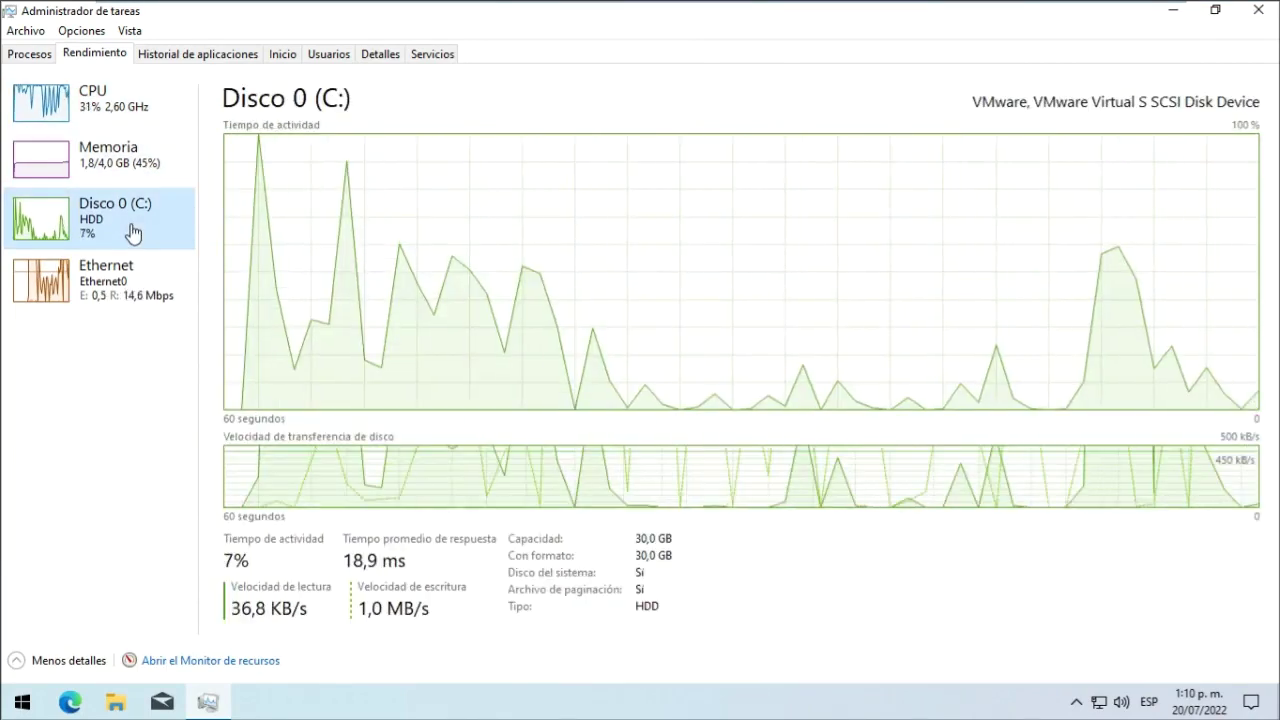
click(133, 281)
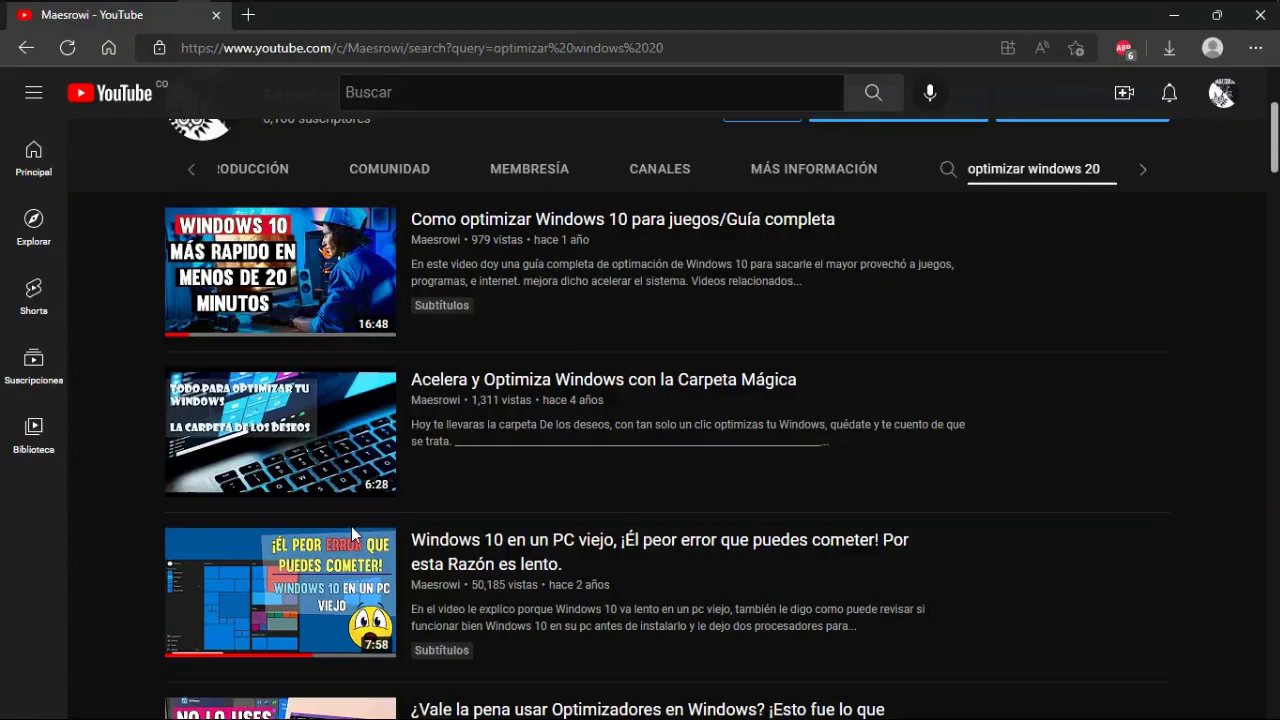
scroll(475, 455, up, 1)
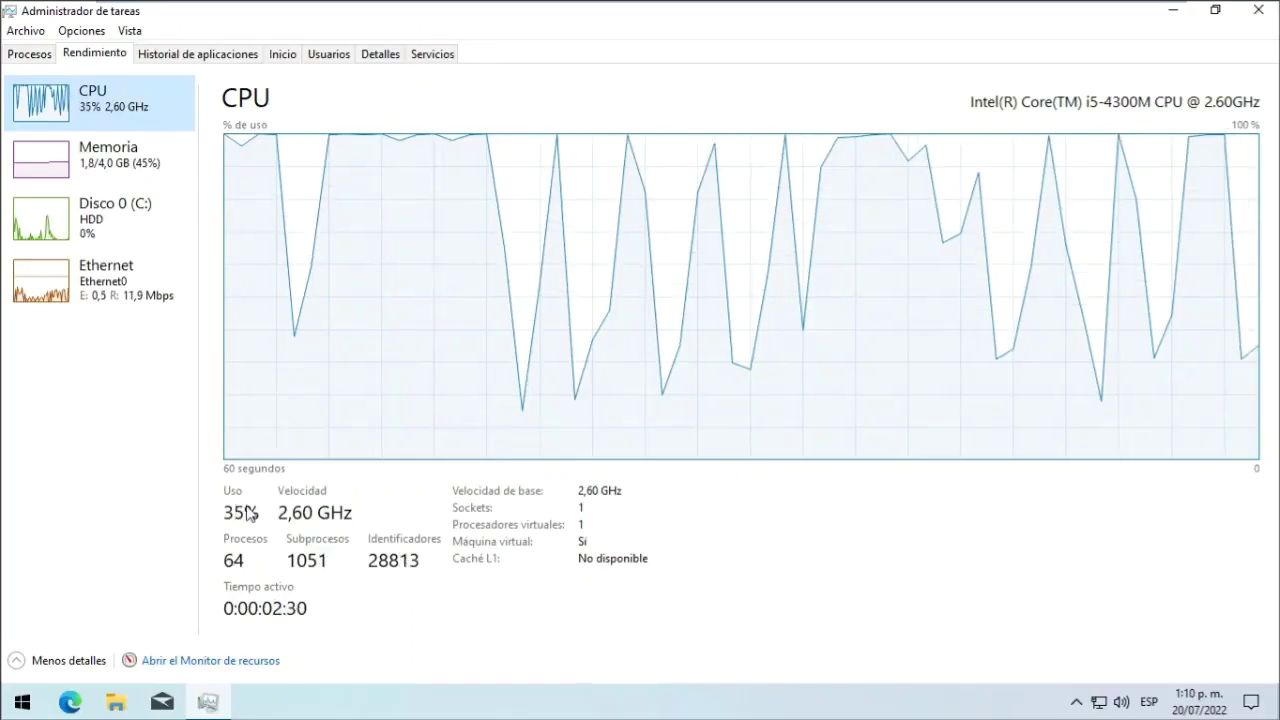
Open Windows Settings in the virtual machine and maximize its window
click(23, 703)
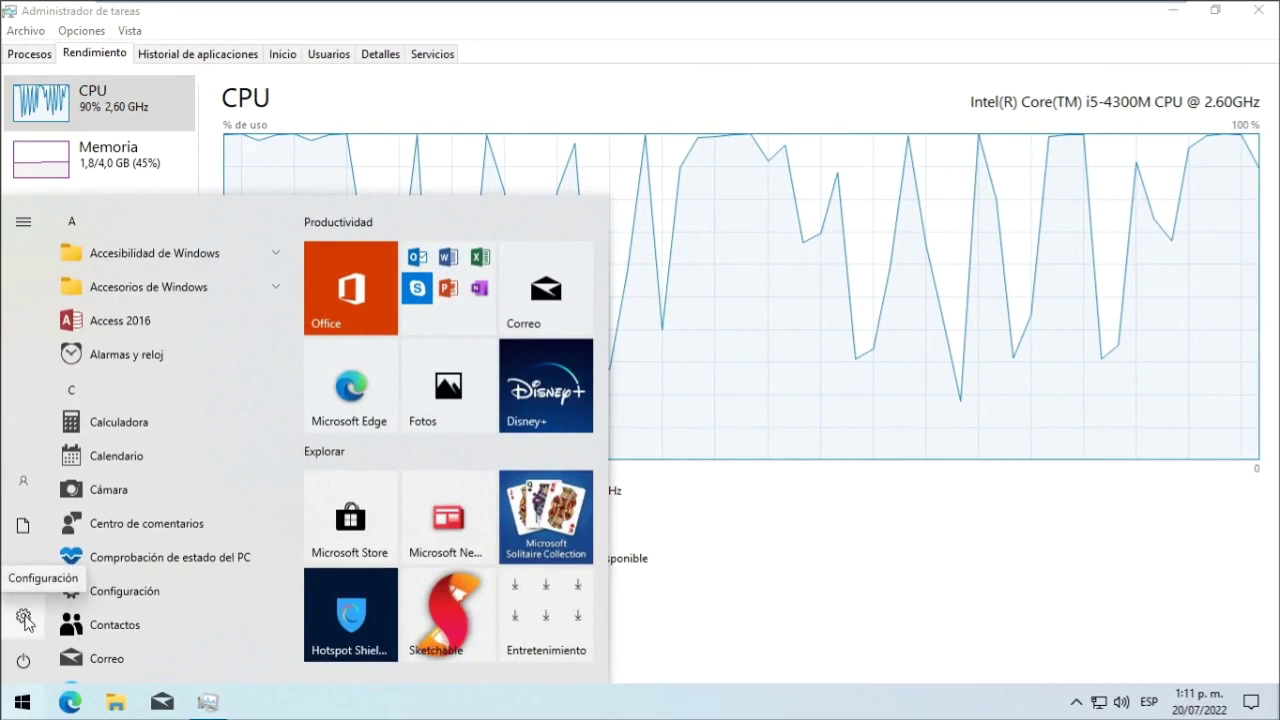
click(26, 618)
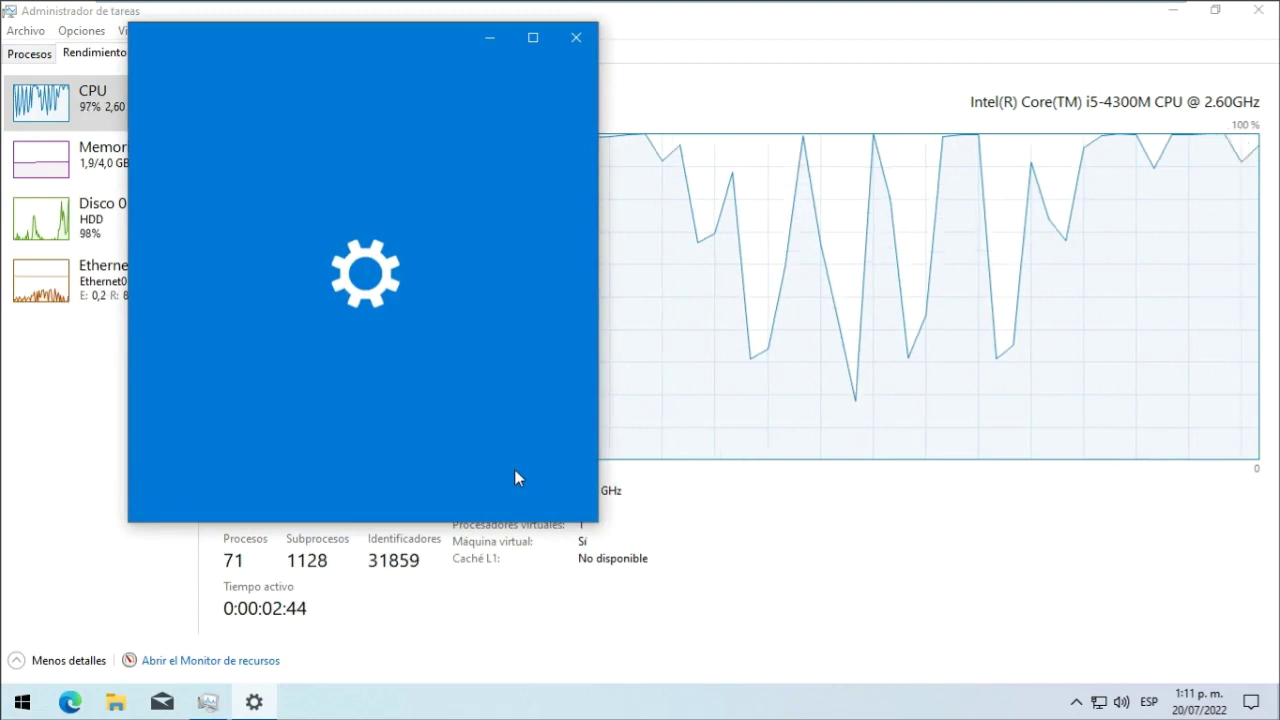
click(534, 42)
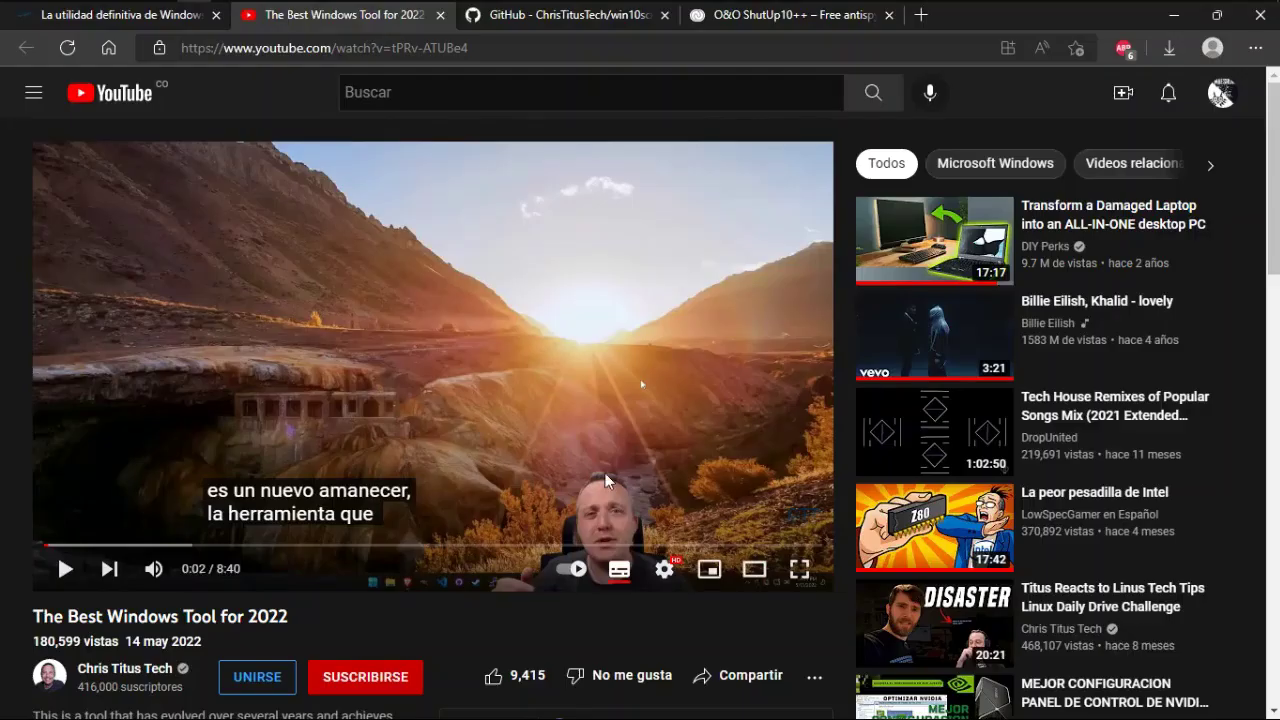
Switch to the christitus.com Windows tool page in the browser, close its read-aloud bar and restore the original English text
scroll(32, 421, down, 2)
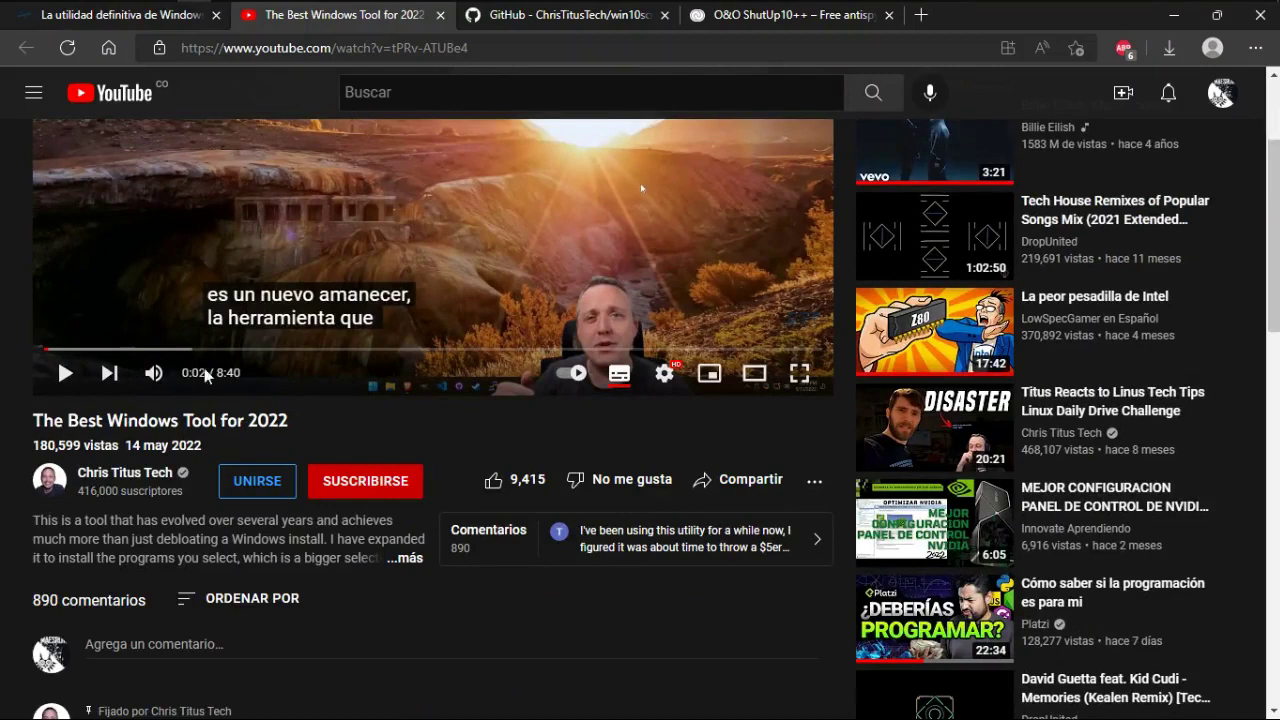
click(140, 16)
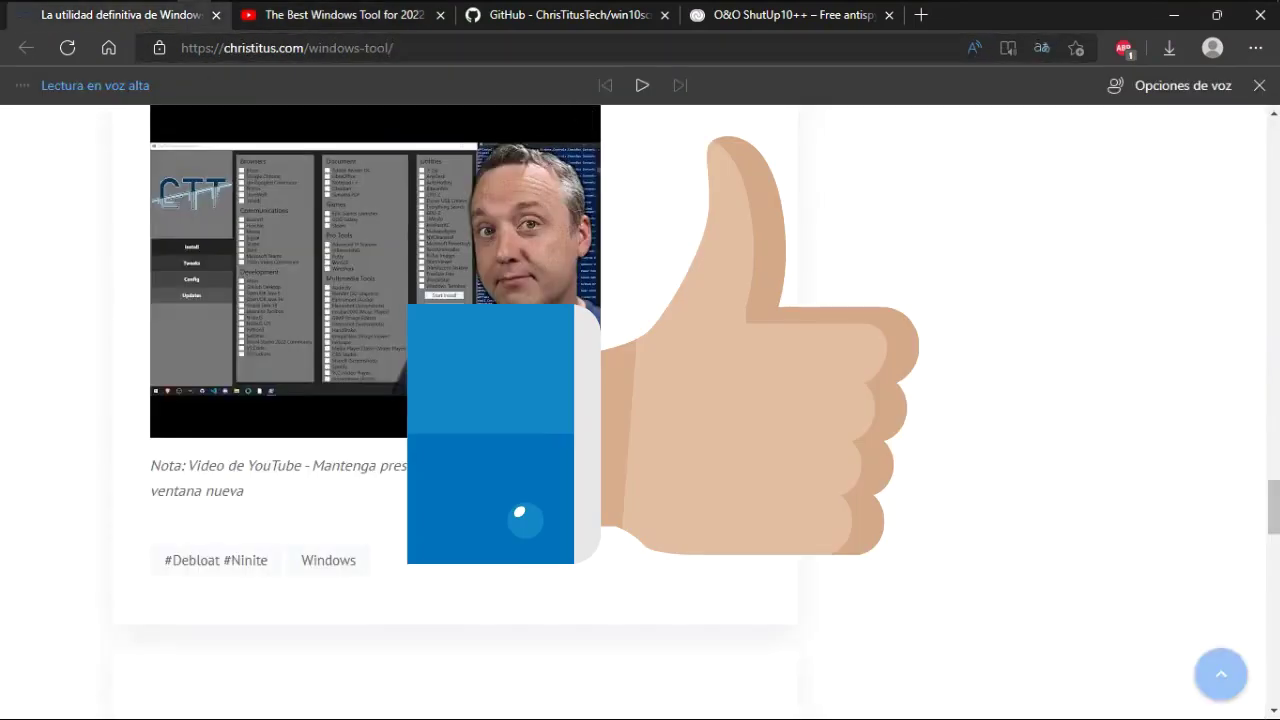
click(1258, 86)
click(1041, 48)
click(980, 216)
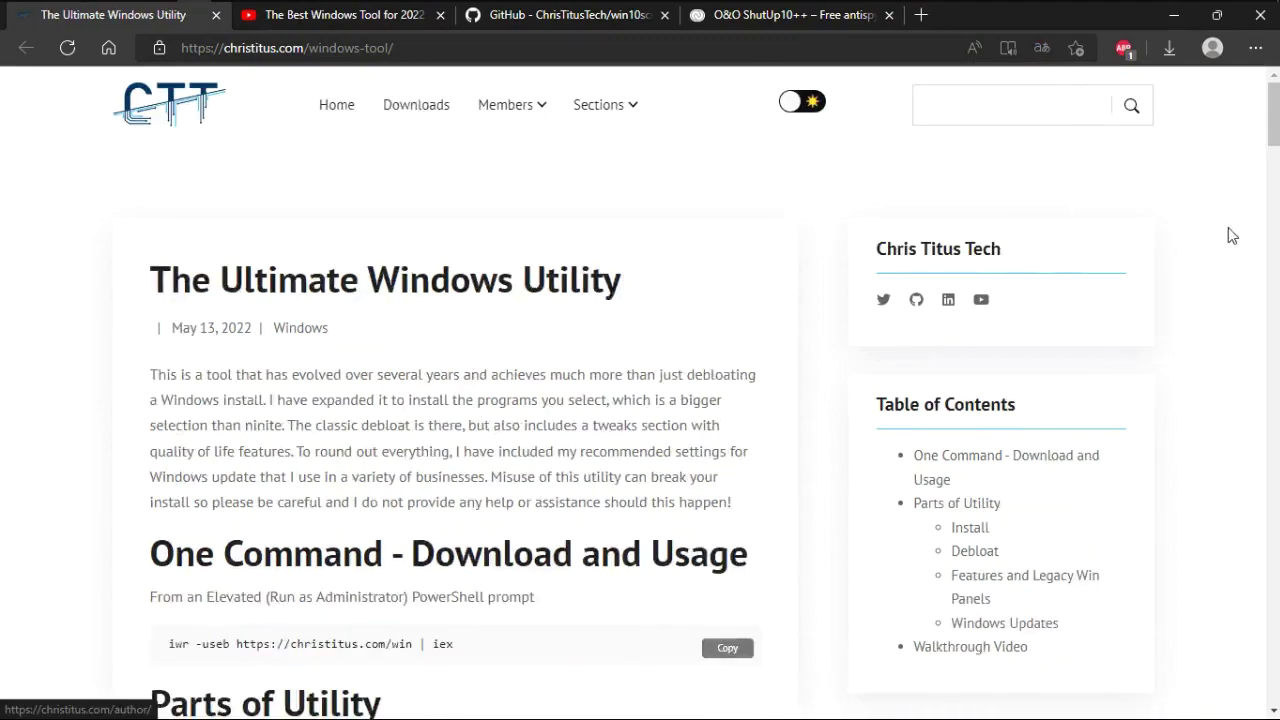
Browse the Ultimate Windows Utility article down to its Install section
scroll(716, 300, down, 2)
scroll(658, 303, up, 2)
scroll(659, 300, down, 7)
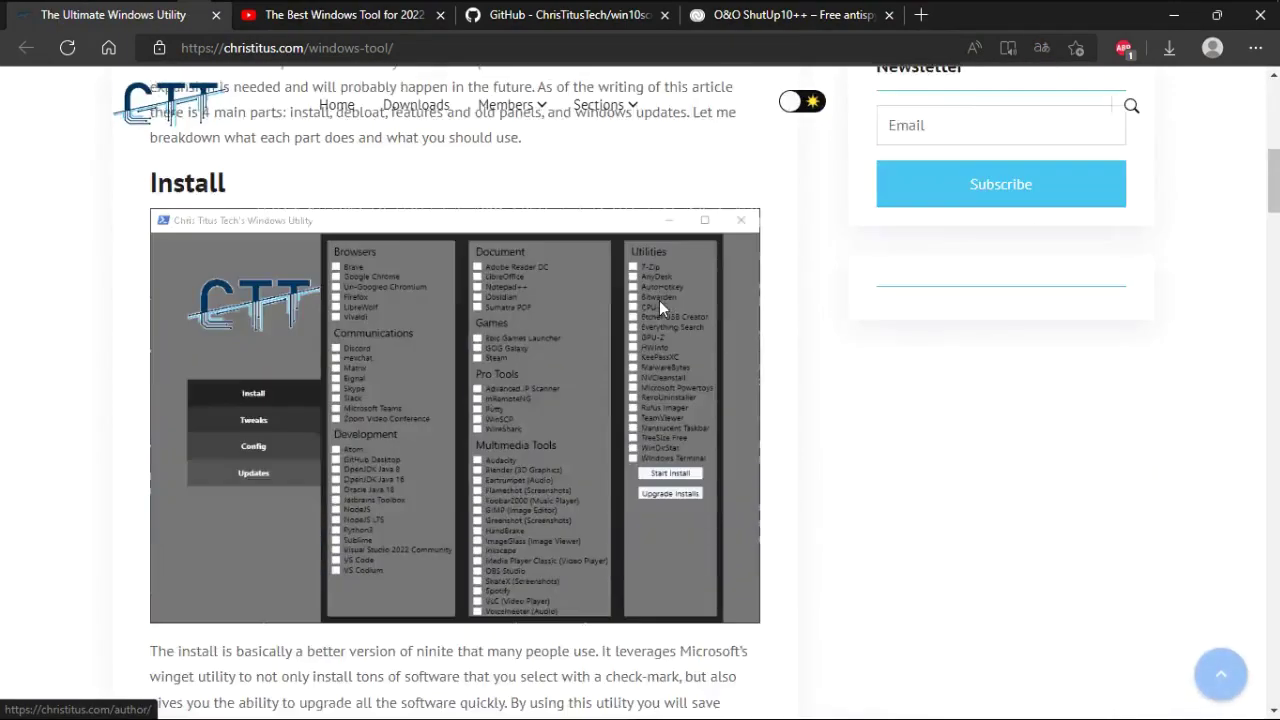